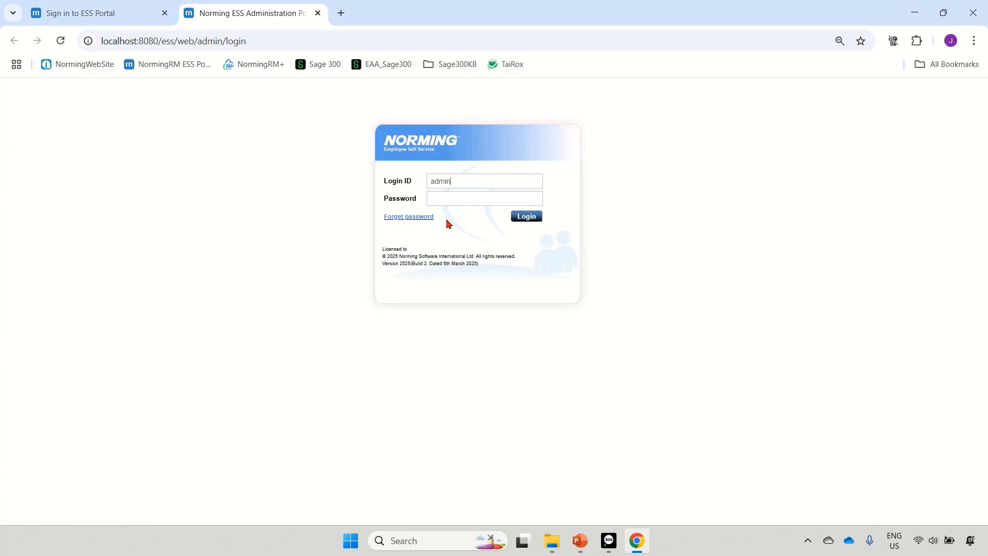
Enter the administrator's password and log in to the ESS administration portal
{"action": "key", "text": "Tab"}
{"action": "type", "text": "••••"}
{"action": "key", "text": "Return"}
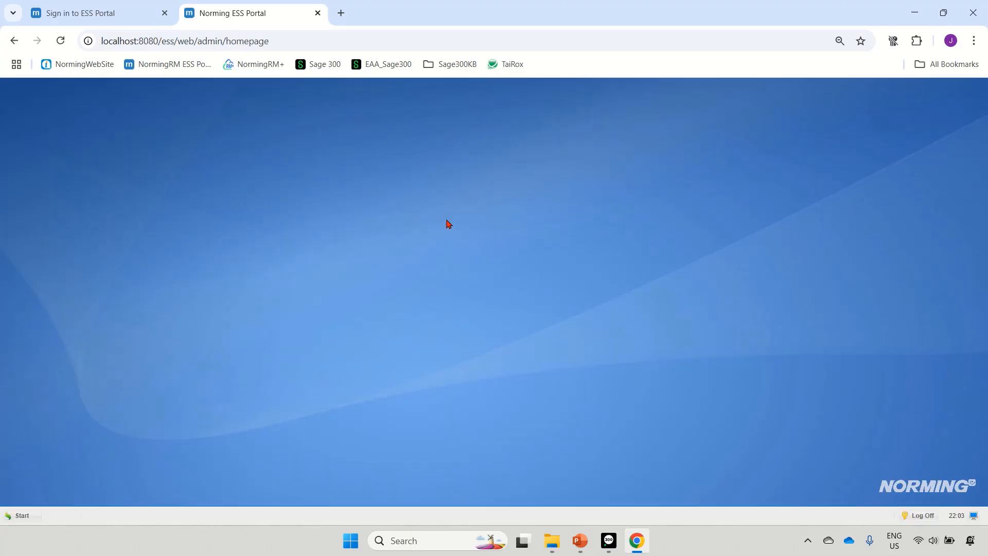
{"action": "left_click", "coordinate": [620, 225]}
Review the licensed modules in the administrative License Information window, closing it when done
{"action": "left_click", "coordinate": [22, 516]}
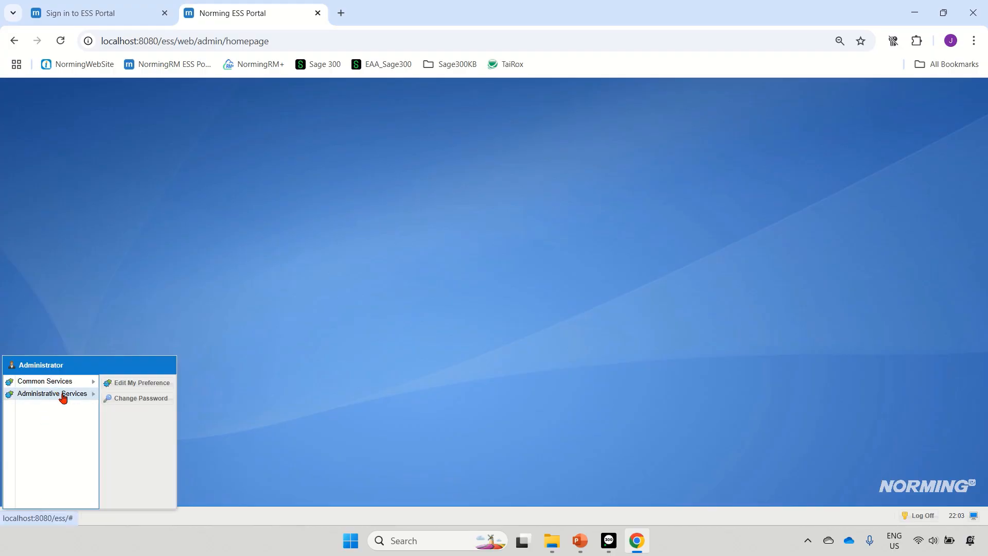
{"action": "mouse_move", "coordinate": [63, 396]}
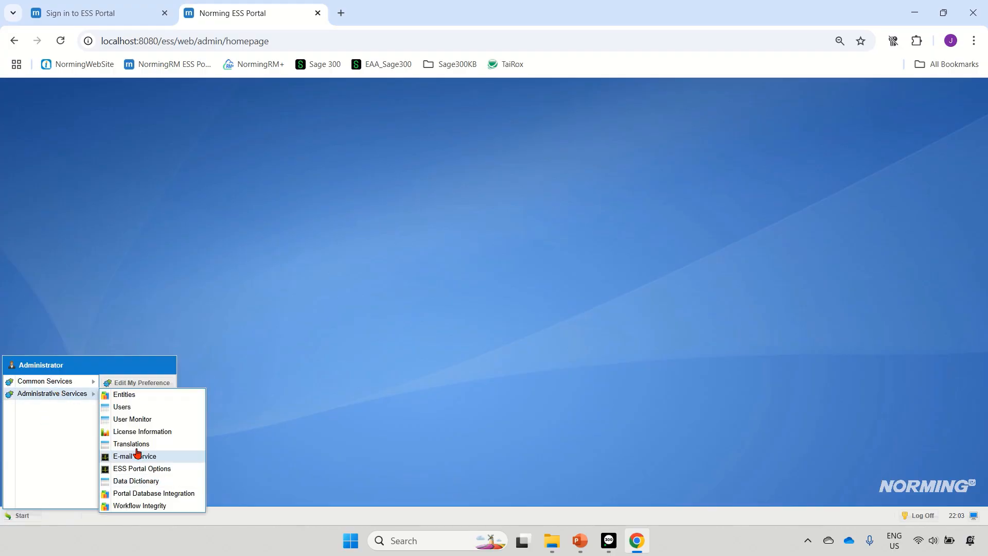
{"action": "left_click", "coordinate": [145, 432]}
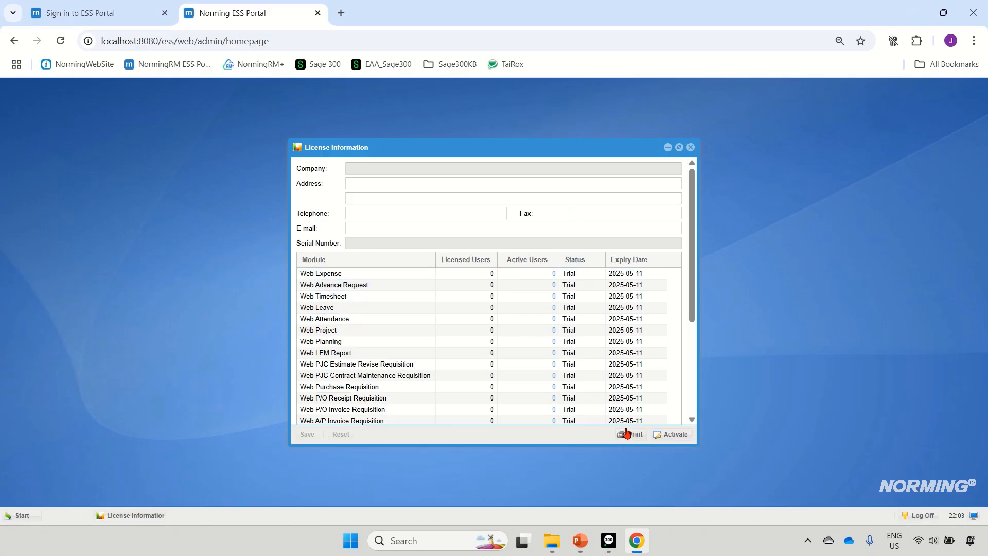
{"action": "left_click", "coordinate": [691, 147]}
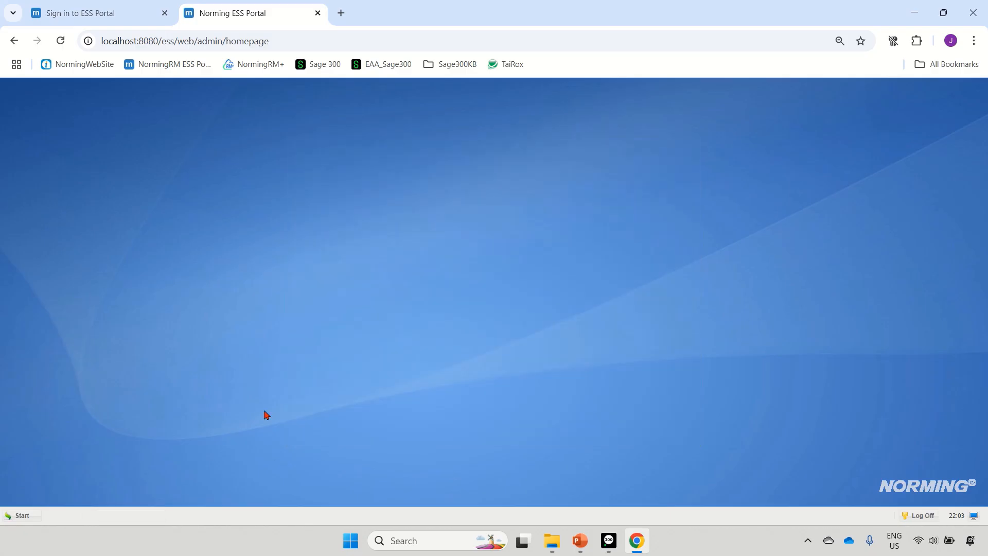
Configure the portal's E-mail Service with server smtp.gmail.com, SMTP port 587 and Use SSL enabled
{"action": "left_click", "coordinate": [32, 516]}
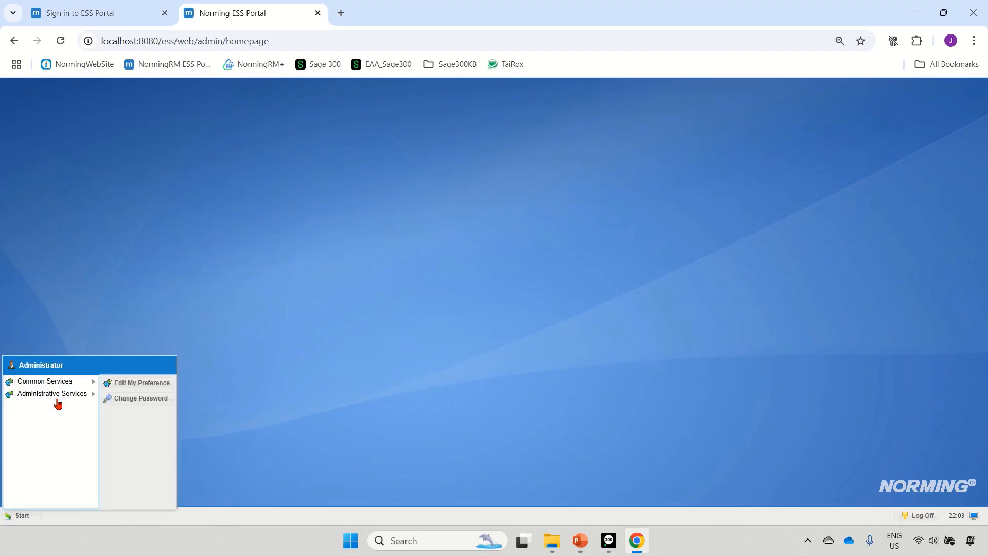
{"action": "mouse_move", "coordinate": [57, 401]}
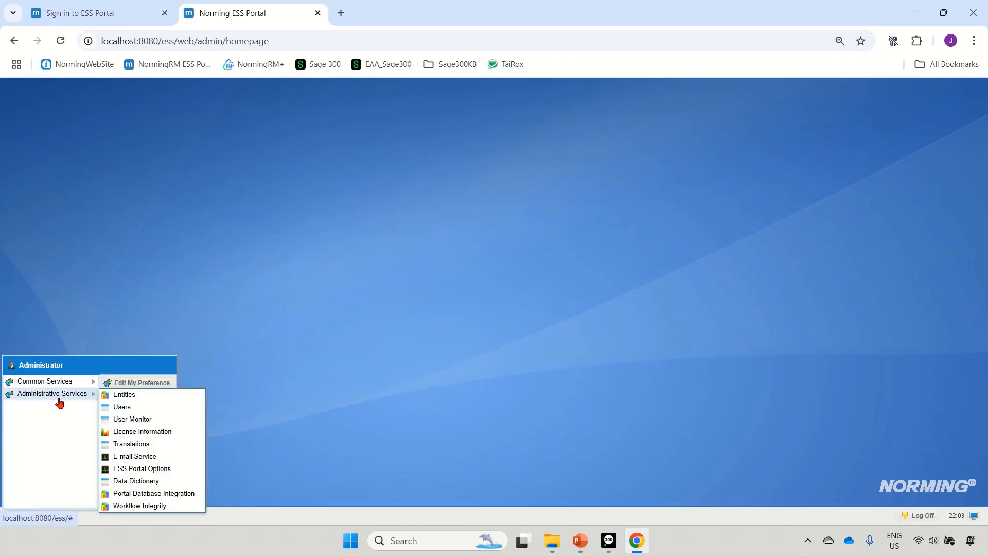
{"action": "left_click", "coordinate": [135, 456]}
{"action": "left_click", "coordinate": [468, 261]}
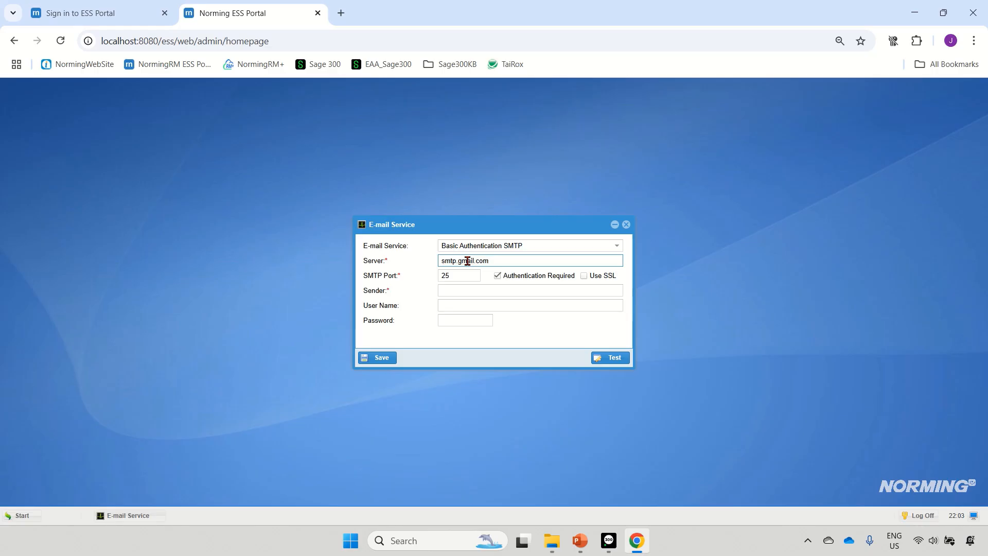
{"action": "left_click", "coordinate": [467, 276]}
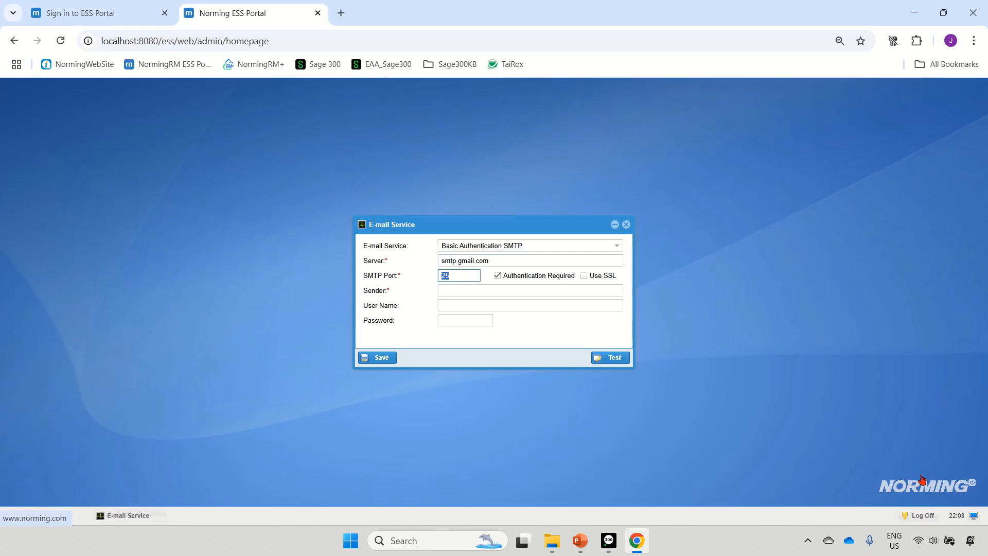
{"action": "type", "text": "587"}
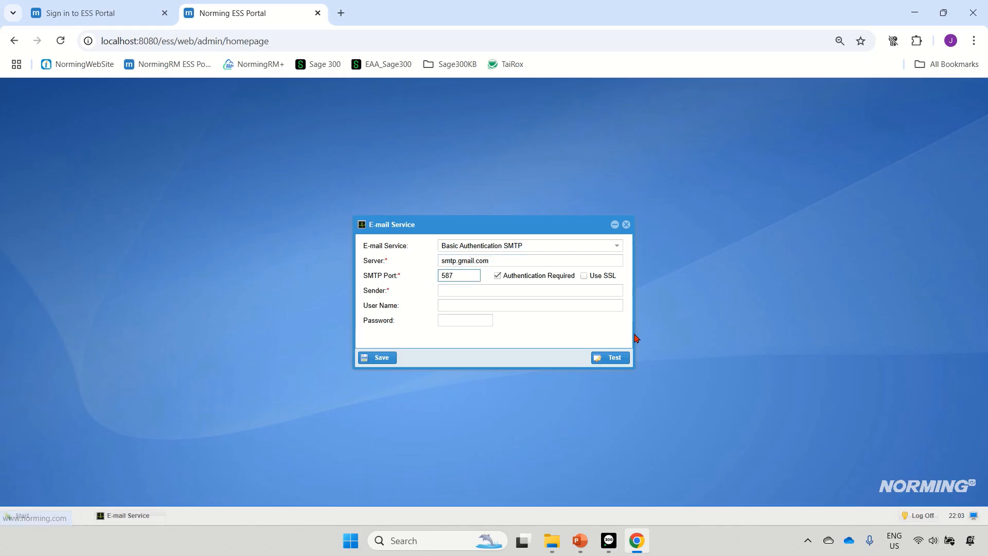
{"action": "left_click", "coordinate": [585, 276]}
Enter the sender's e-mail address, the same address as the user name, and the e-mail account password
{"action": "left_click", "coordinate": [523, 294]}
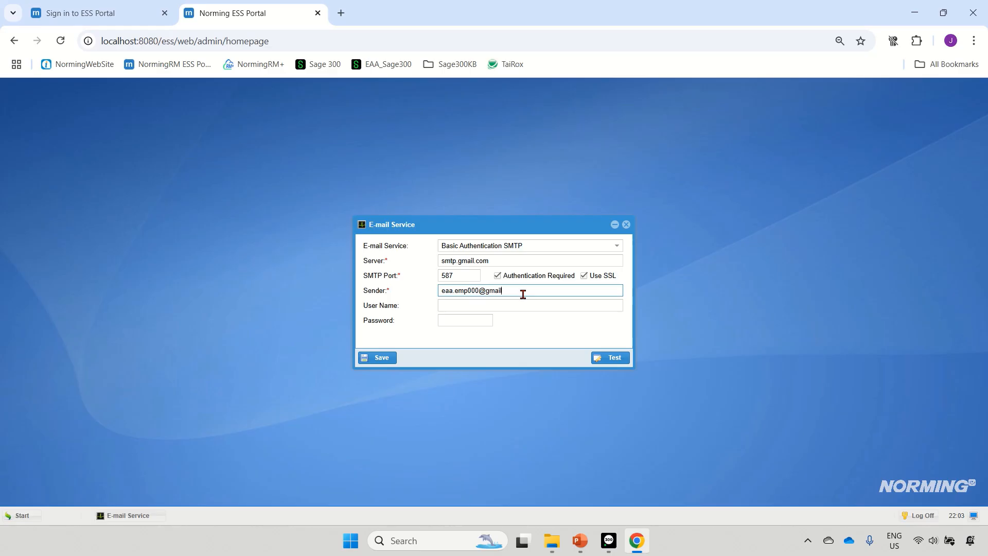
{"action": "key", "text": "Tab"}
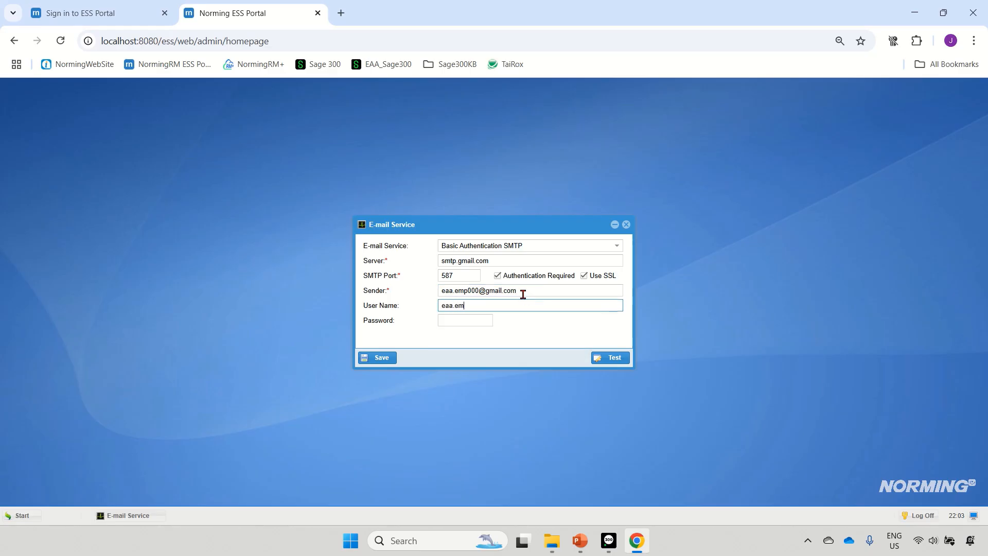
{"action": "right_click", "coordinate": [462, 322]}
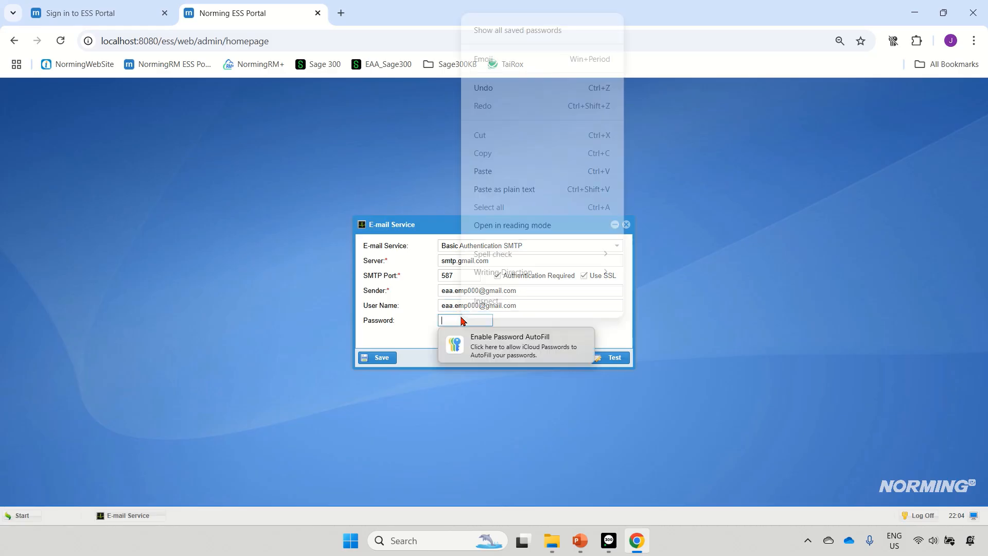
{"action": "left_click", "coordinate": [485, 171]}
Test the e-mail service connection and close its settings, saving the changes
{"action": "left_click", "coordinate": [611, 359]}
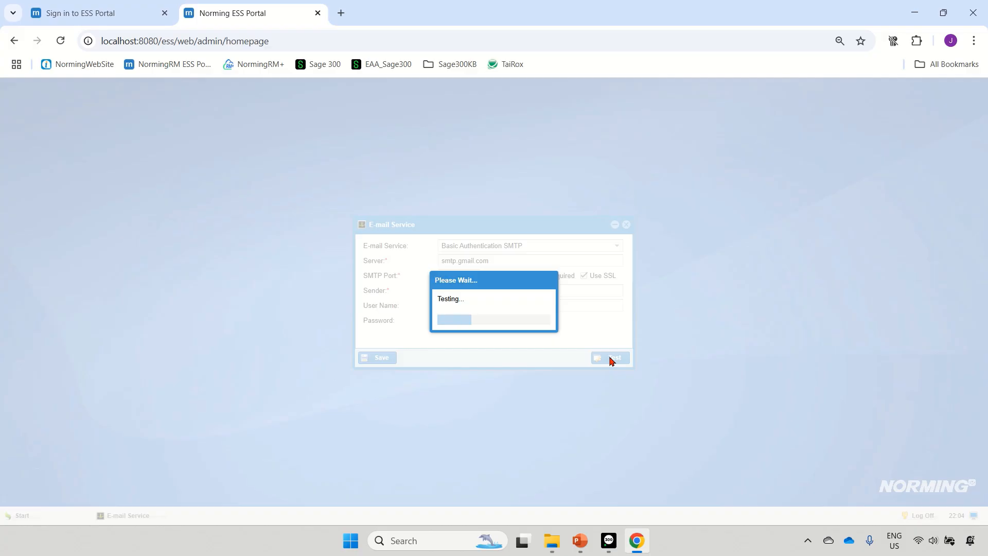
{"action": "left_click_drag", "start_coordinate": [486, 279], "coordinate": [486, 284]}
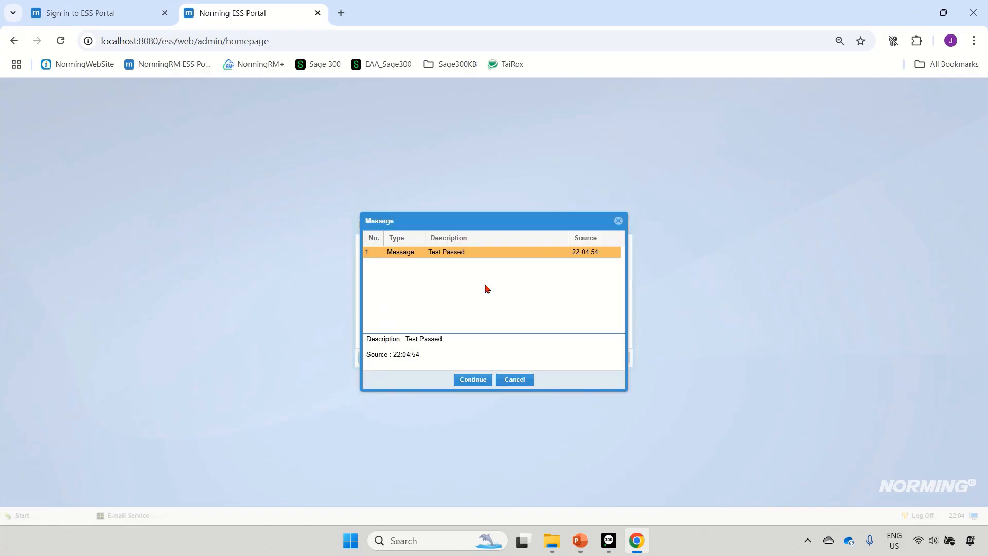
{"action": "left_click", "coordinate": [469, 384]}
{"action": "left_click", "coordinate": [626, 225]}
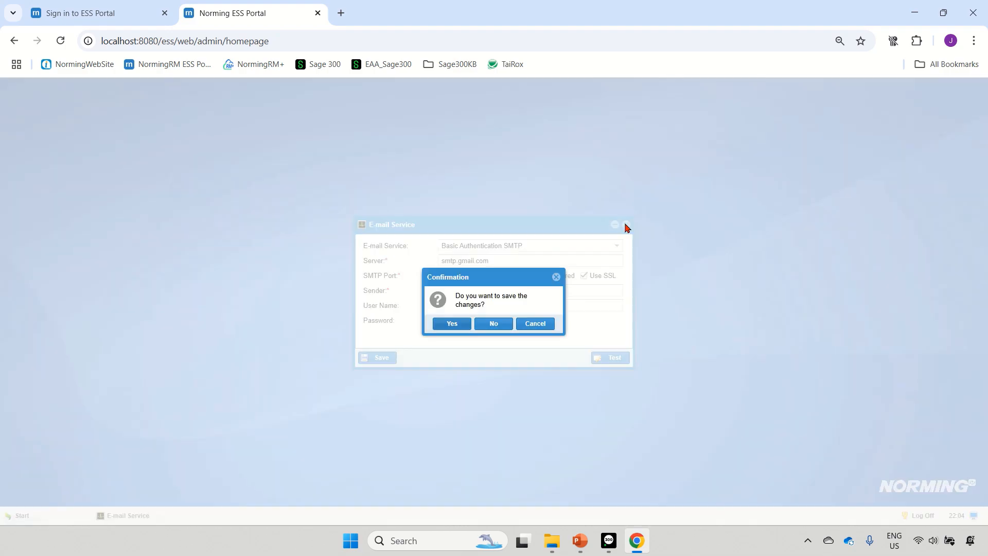
{"action": "left_click", "coordinate": [453, 324]}
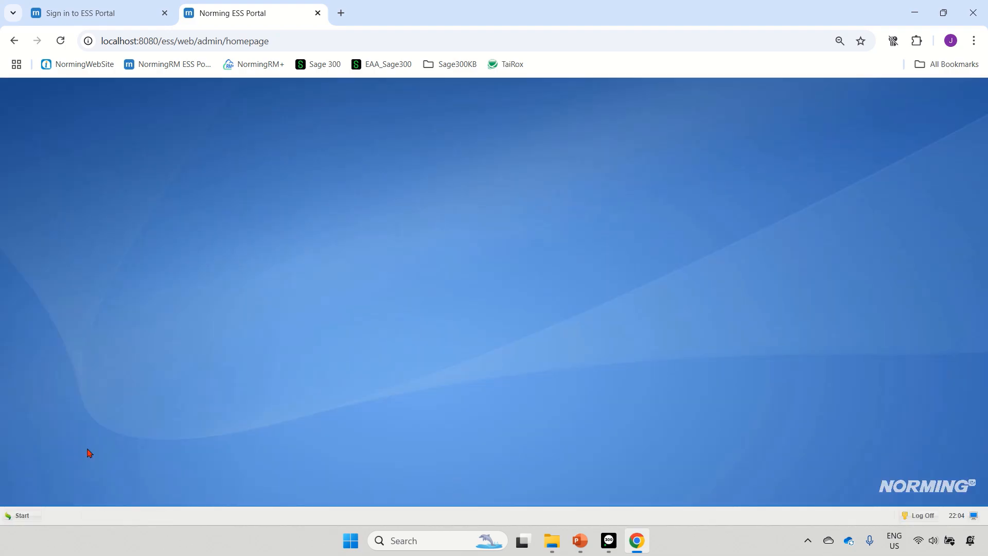
Open the ESS Portal Options and check the attachment path specified on the web server
{"action": "left_click", "coordinate": [10, 515]}
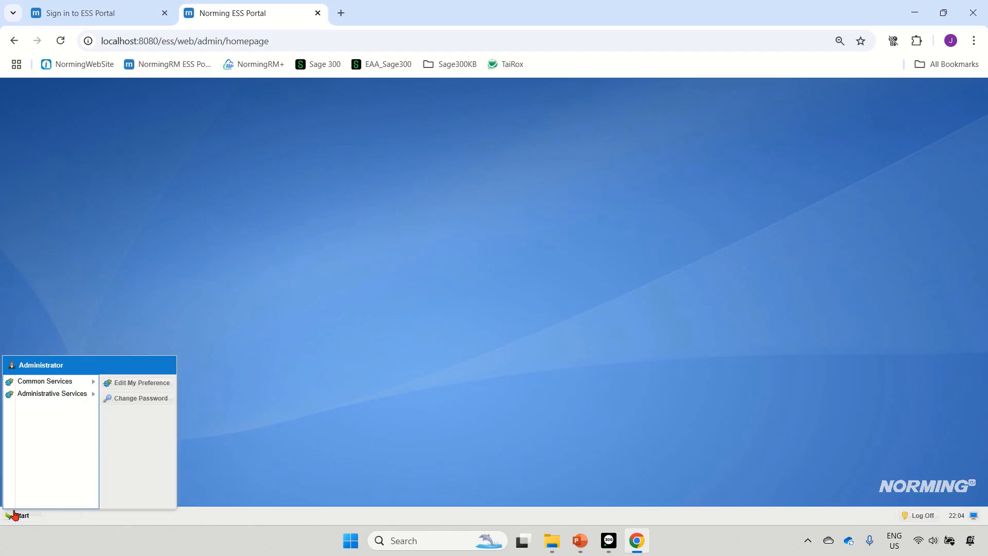
{"action": "left_click", "coordinate": [59, 401]}
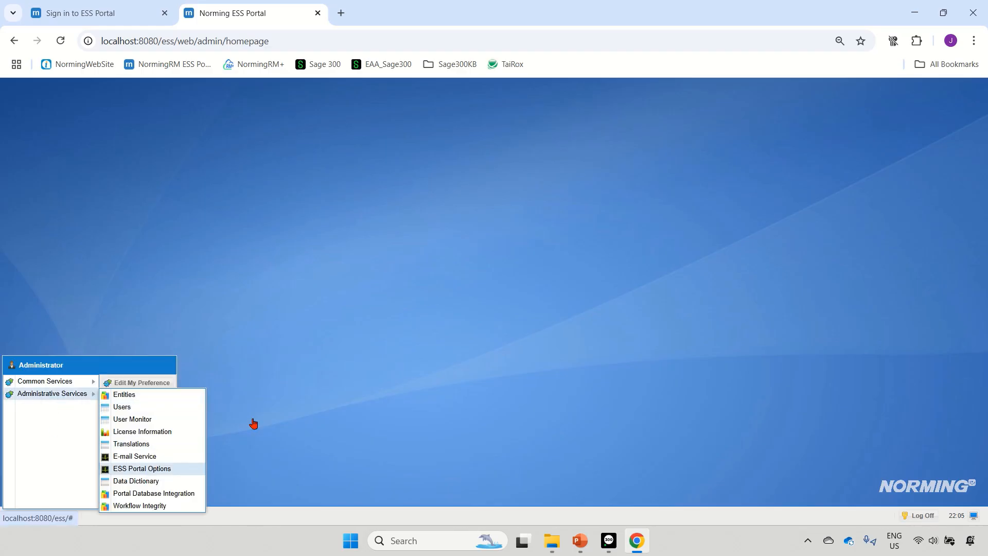
{"action": "left_click", "coordinate": [165, 469]}
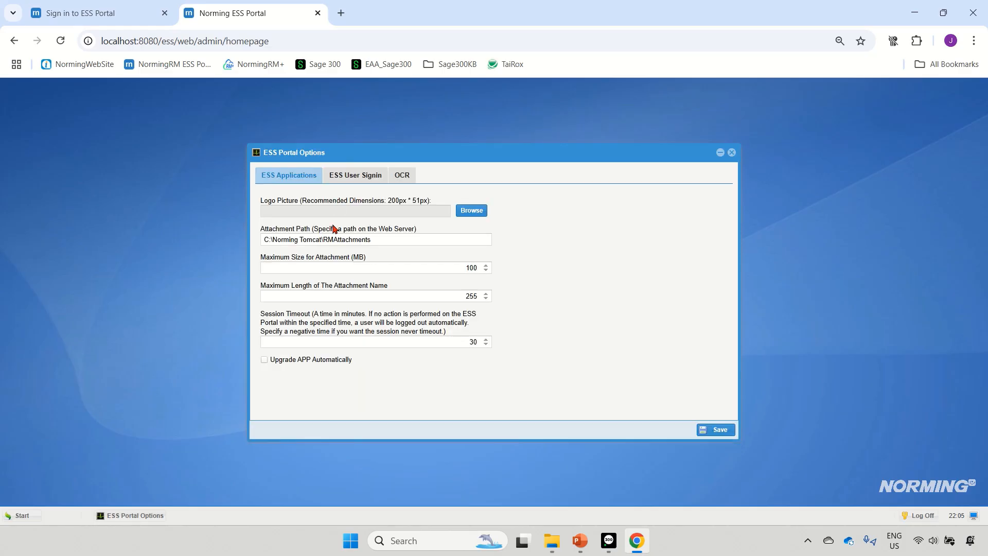
{"action": "triple_click", "coordinate": [388, 242]}
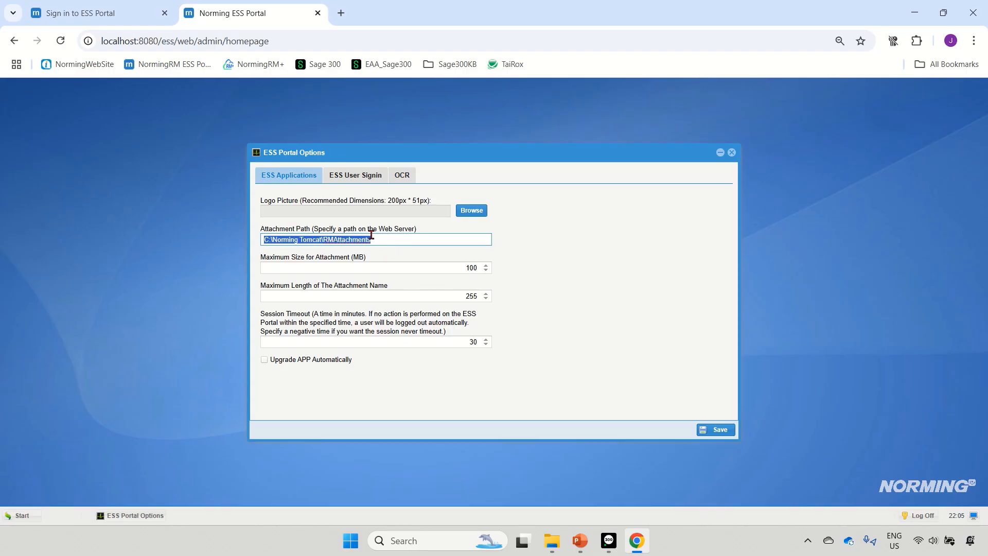
Check the attachment path in the Sage 300 Resource Manager options, and return to the ESS portal to close its options
{"action": "left_click", "coordinate": [609, 542]}
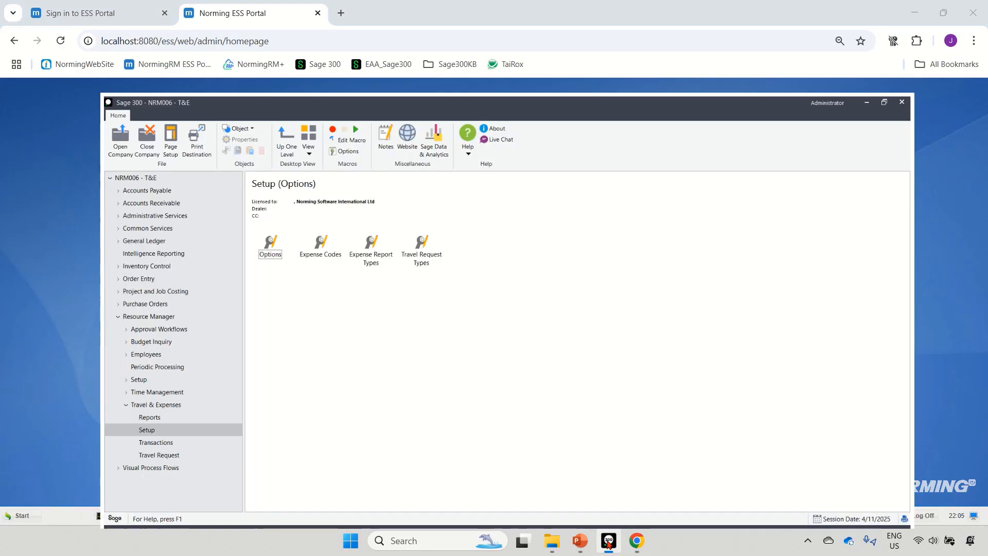
{"action": "left_click", "coordinate": [41, 347]}
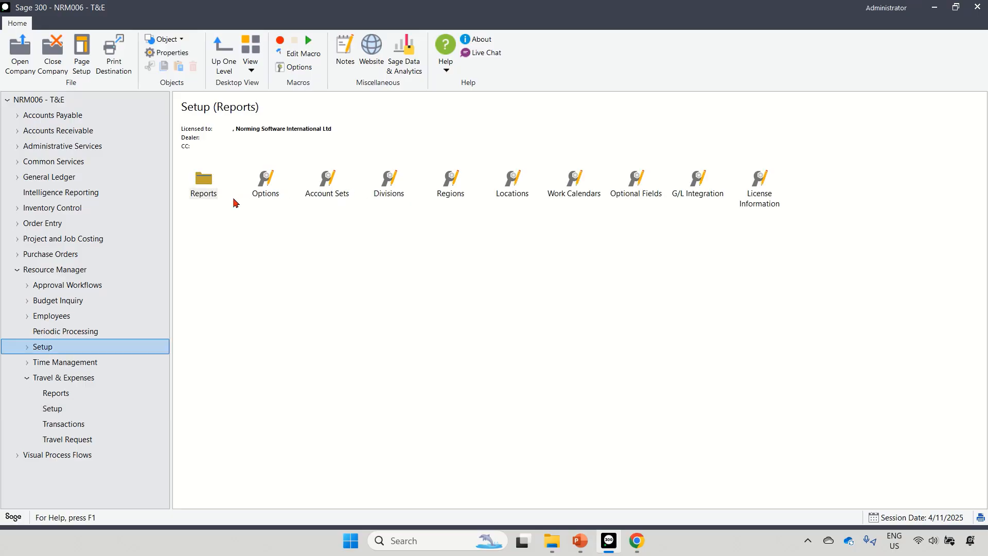
{"action": "double_click", "coordinate": [273, 194]}
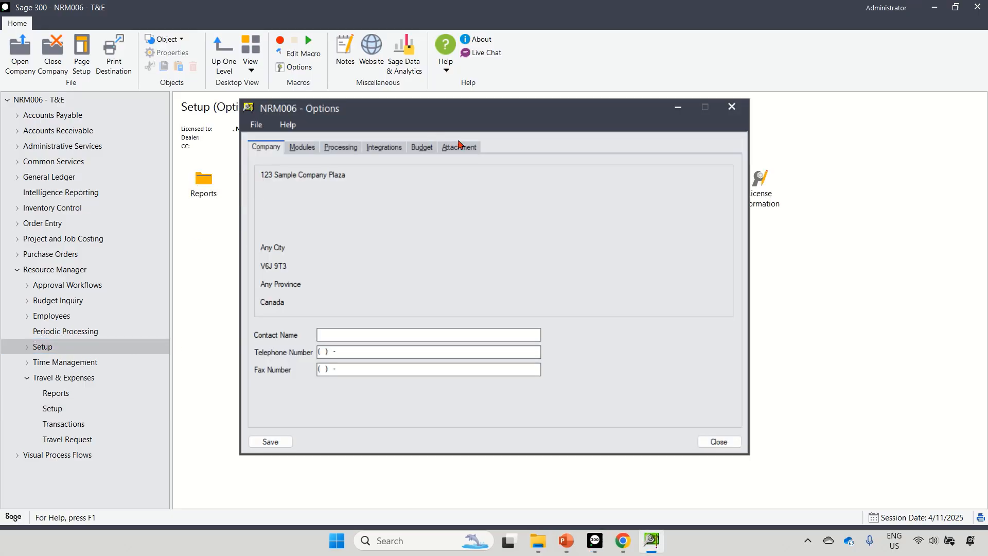
{"action": "left_click", "coordinate": [460, 146]}
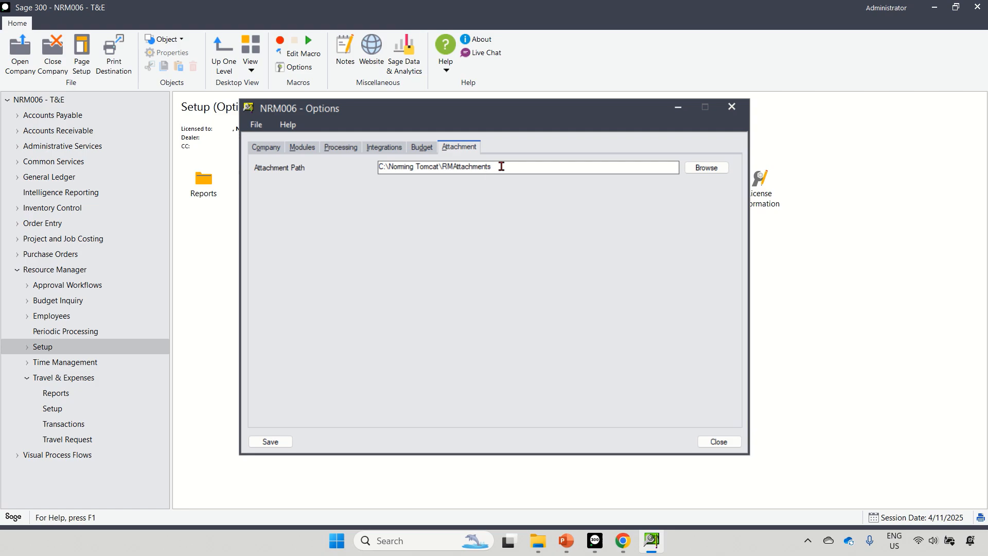
{"action": "left_click", "coordinate": [502, 166]}
{"action": "left_click", "coordinate": [732, 107]}
{"action": "left_click", "coordinate": [638, 544]}
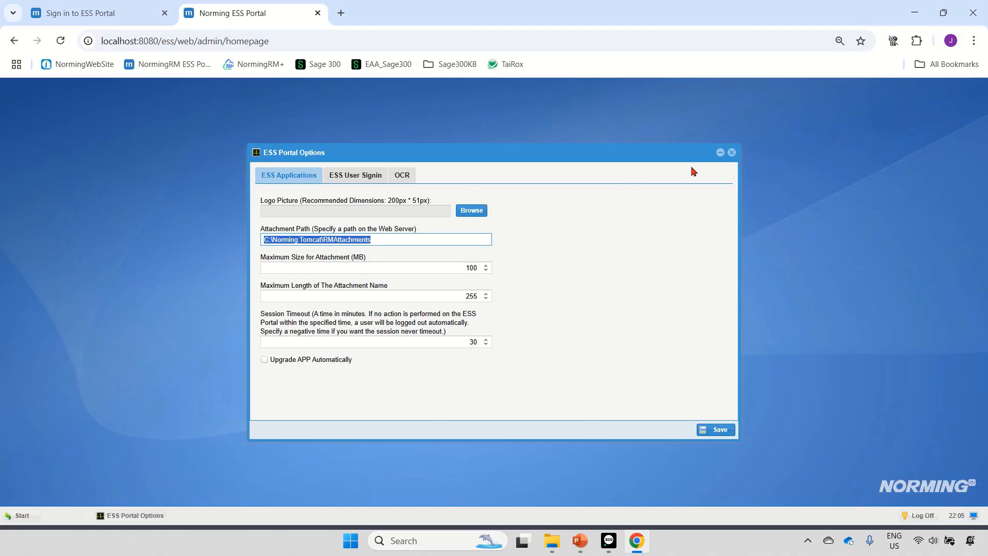
{"action": "left_click", "coordinate": [732, 152]}
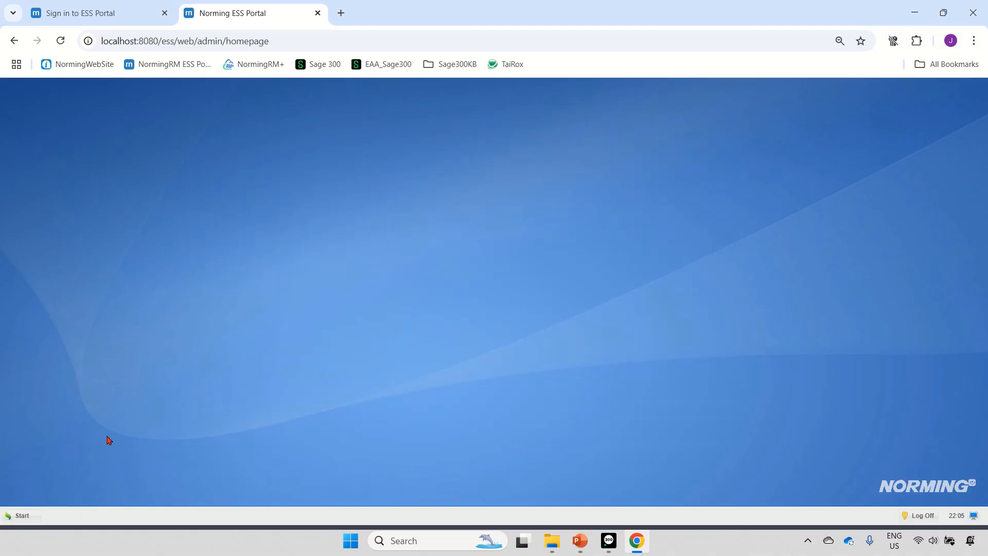
Add a new entity with the code NRM006 and the name NRM006 - T&E
{"action": "left_click", "coordinate": [21, 516]}
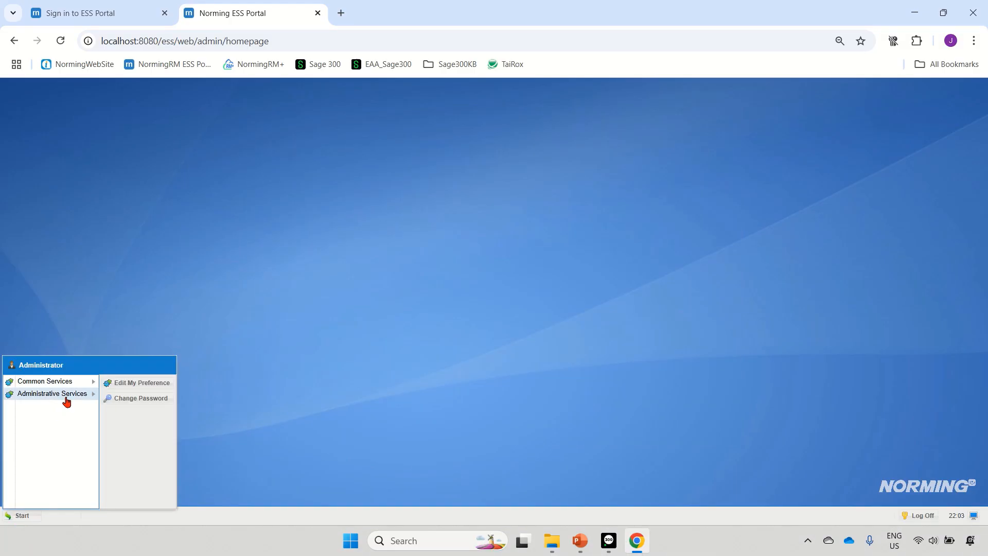
{"action": "mouse_move", "coordinate": [66, 401]}
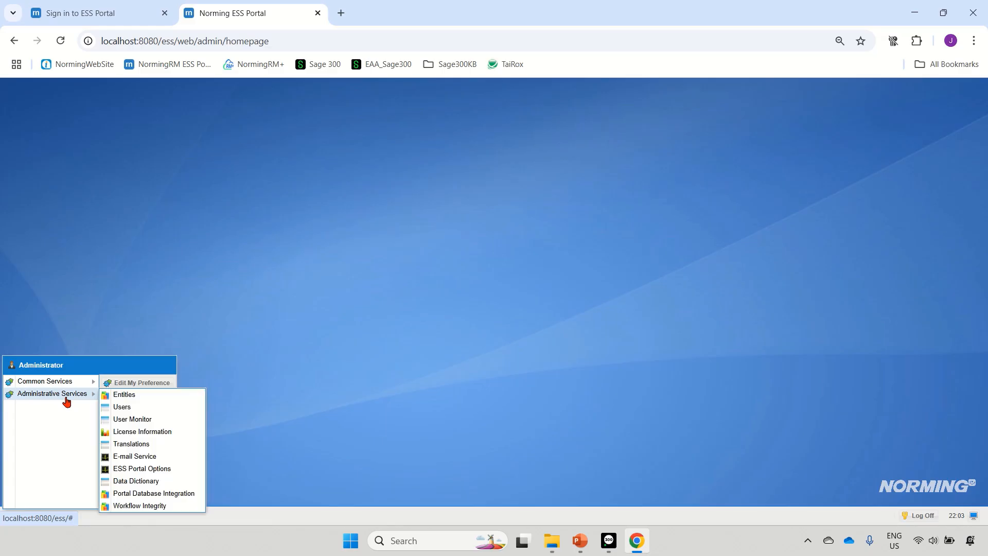
{"action": "left_click", "coordinate": [127, 400]}
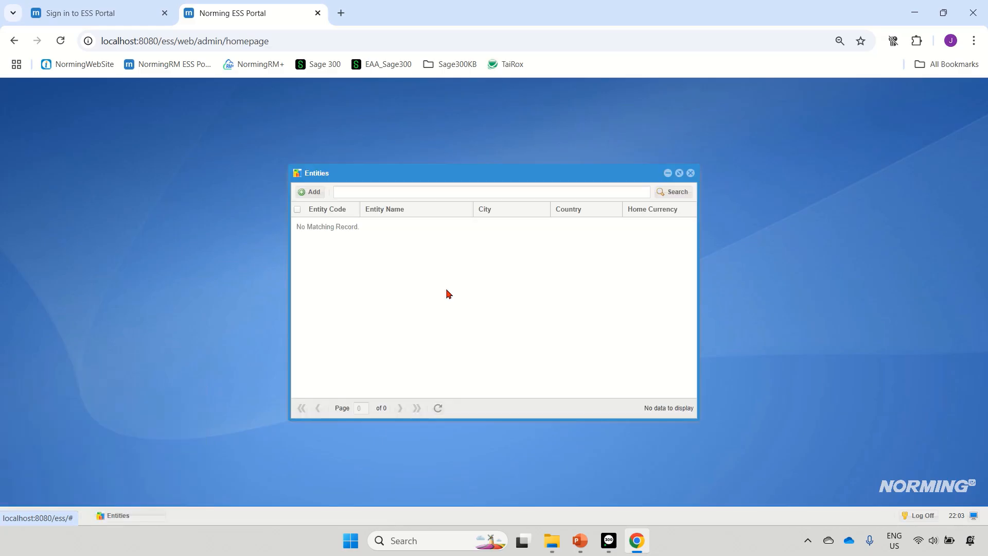
{"action": "left_click", "coordinate": [314, 192]}
{"action": "type", "text": "n"}
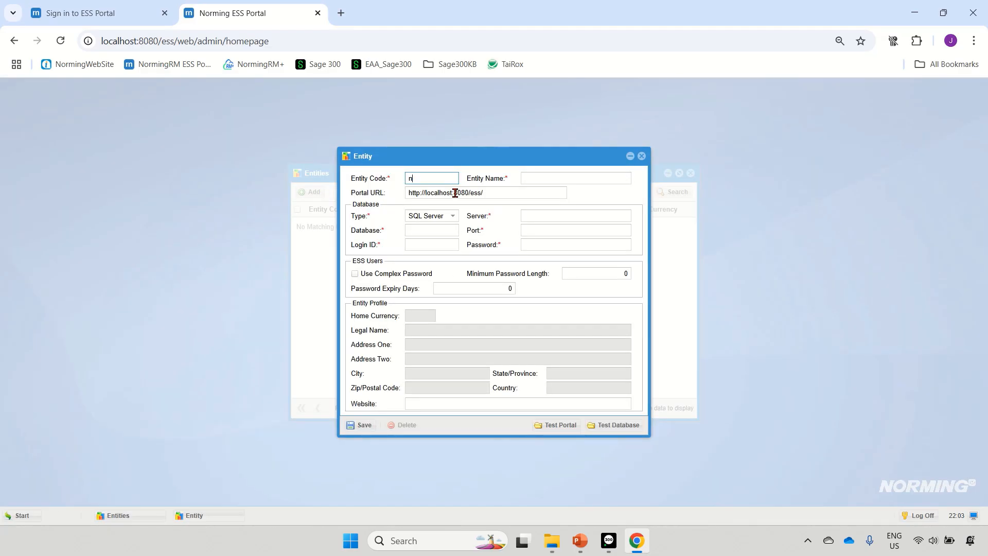
{"action": "type", "text": "RM006"}
{"action": "left_click", "coordinate": [570, 182]}
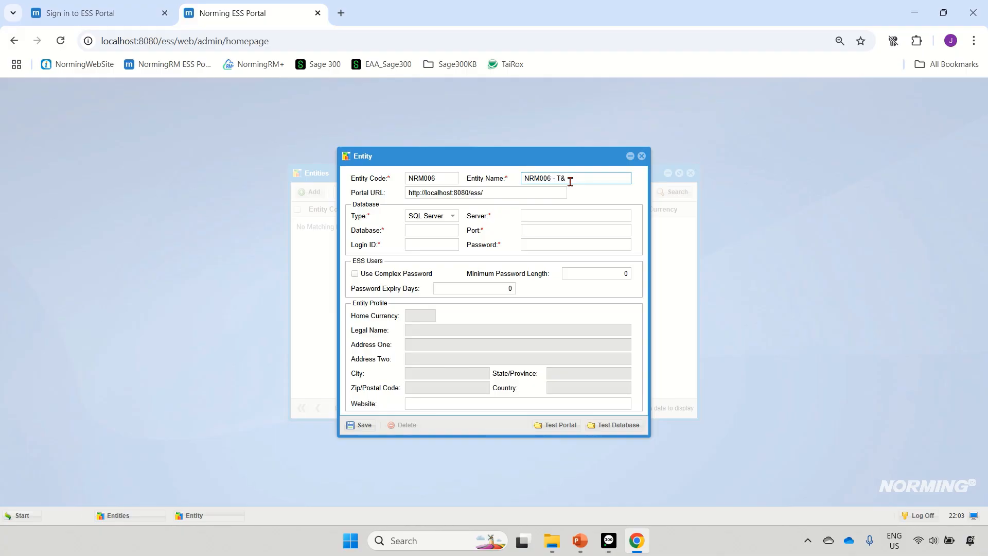
Set the entity's database connection to server LINJING\MSSQLSVR1, database NRM006 and port 1433
{"action": "left_click", "coordinate": [551, 216]}
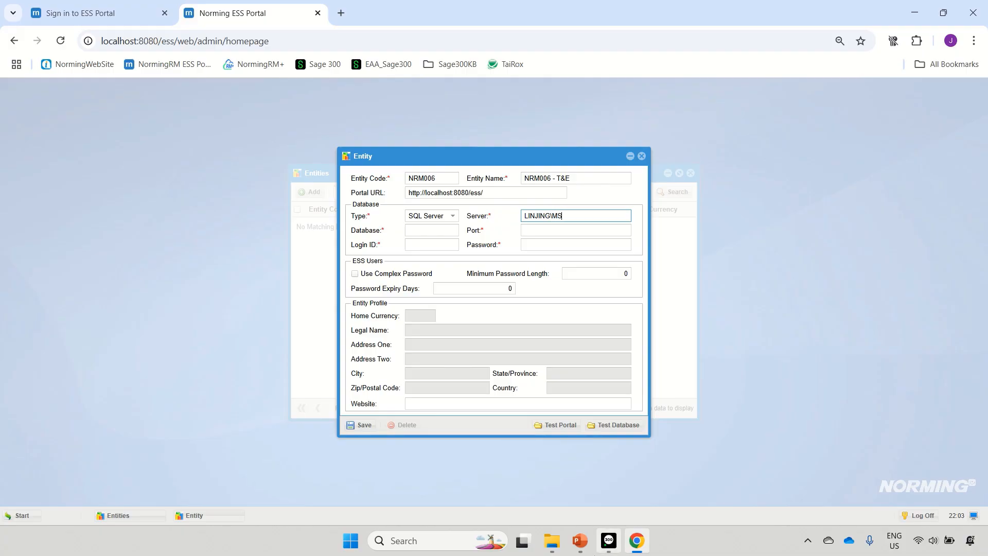
{"action": "type", "text": "SQLSVR1"}
{"action": "left_click", "coordinate": [433, 232]}
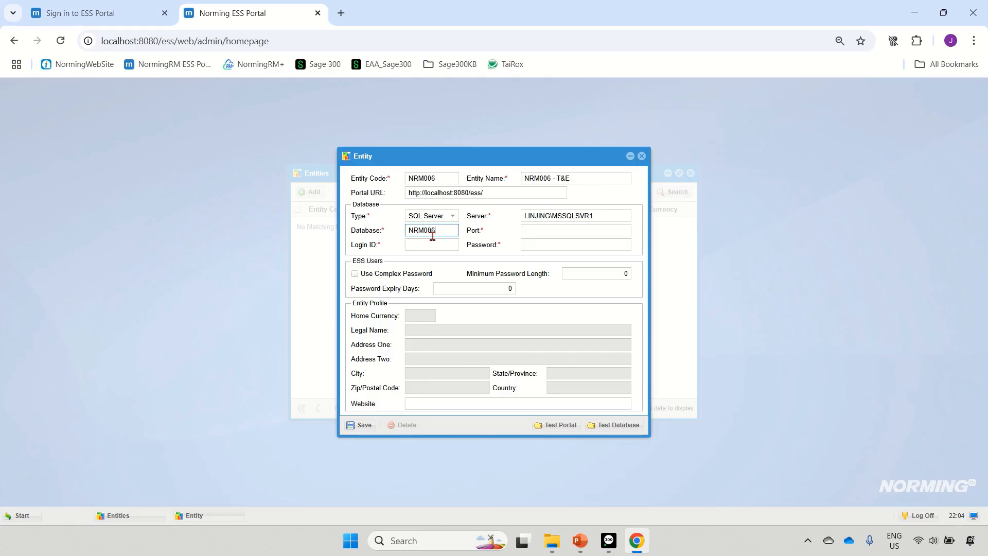
{"action": "left_click", "coordinate": [539, 231]}
{"action": "type", "text": "1433"}
Enter sa as the database login ID and fill in the database password for the NRM006 entity
{"action": "left_click", "coordinate": [451, 246]}
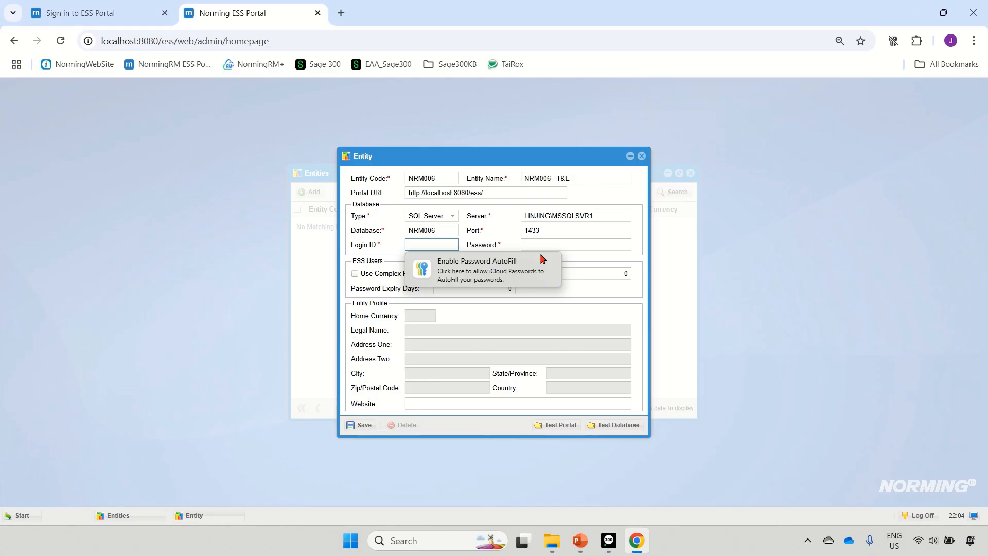
{"action": "type", "text": "sa"}
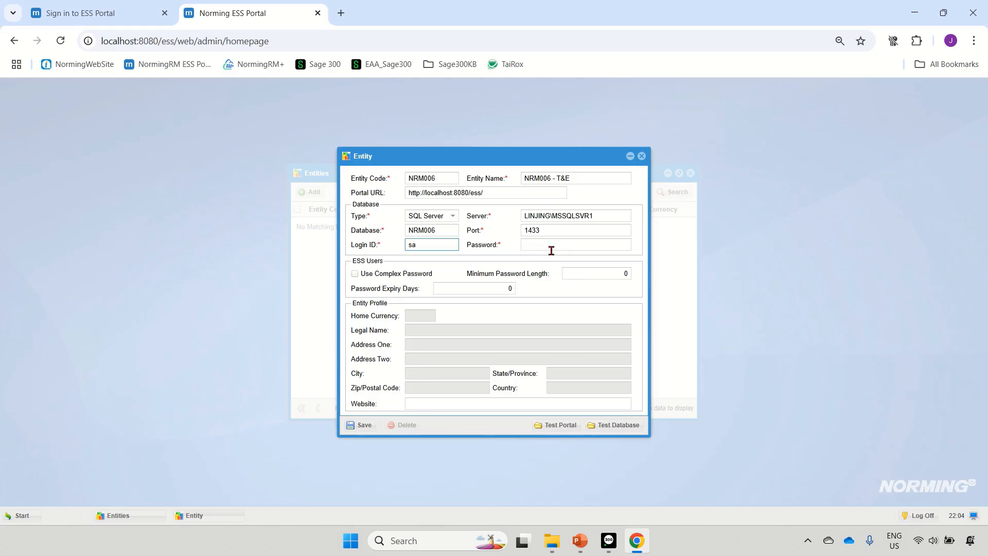
{"action": "left_click", "coordinate": [551, 249]}
{"action": "type", "text": "•"}
Test the entity's portal URL and its database connection, dismissing each test message
{"action": "left_click", "coordinate": [559, 425]}
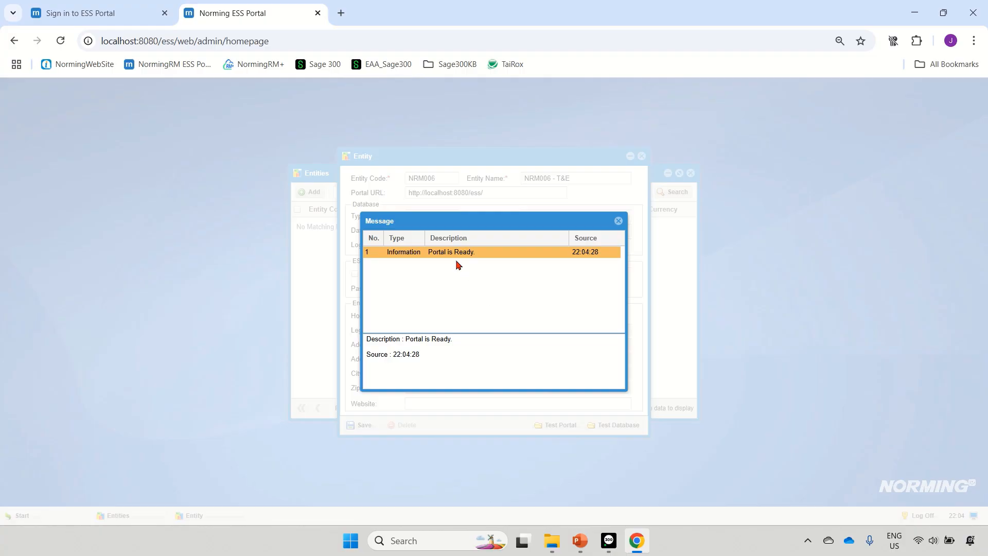
{"action": "left_click", "coordinate": [619, 221]}
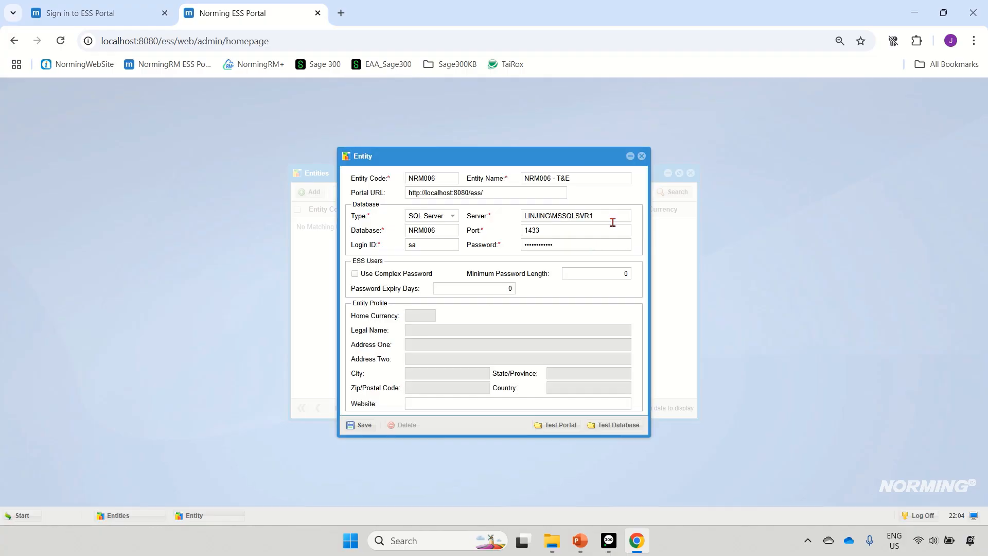
{"action": "left_click", "coordinate": [615, 425]}
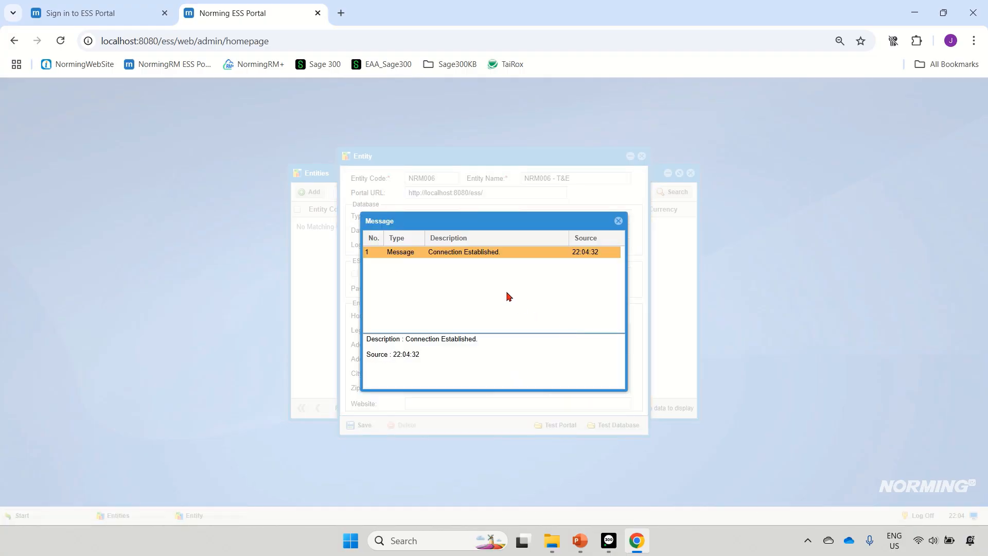
{"action": "left_click", "coordinate": [619, 221]}
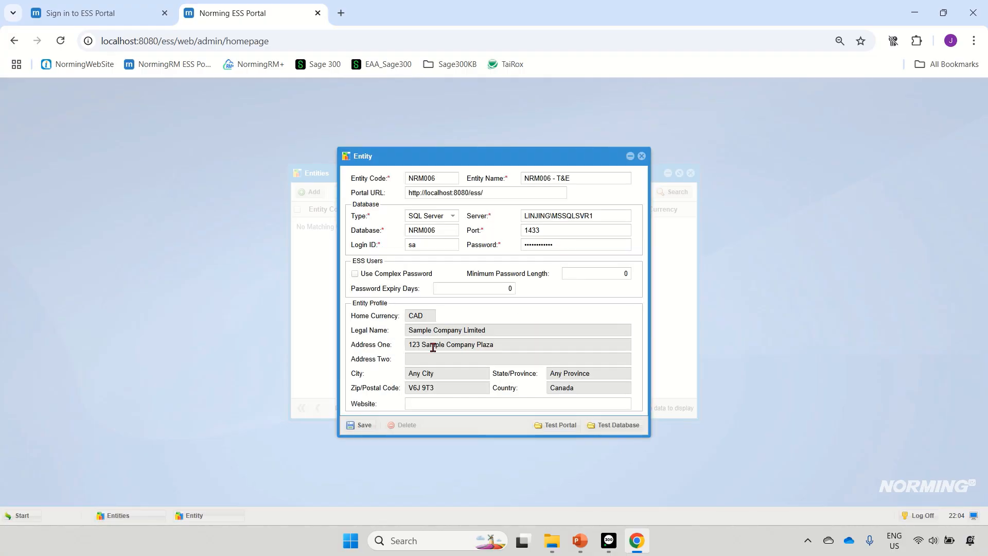
Save the NRM006 entity and close both the entity form and the entities list
{"action": "left_click", "coordinate": [365, 425]}
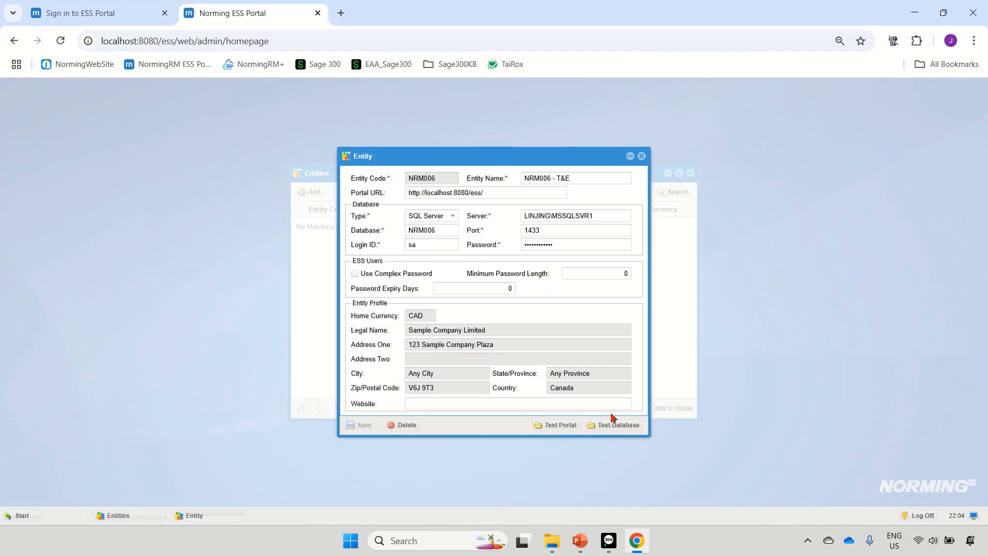
{"action": "left_click", "coordinate": [642, 156]}
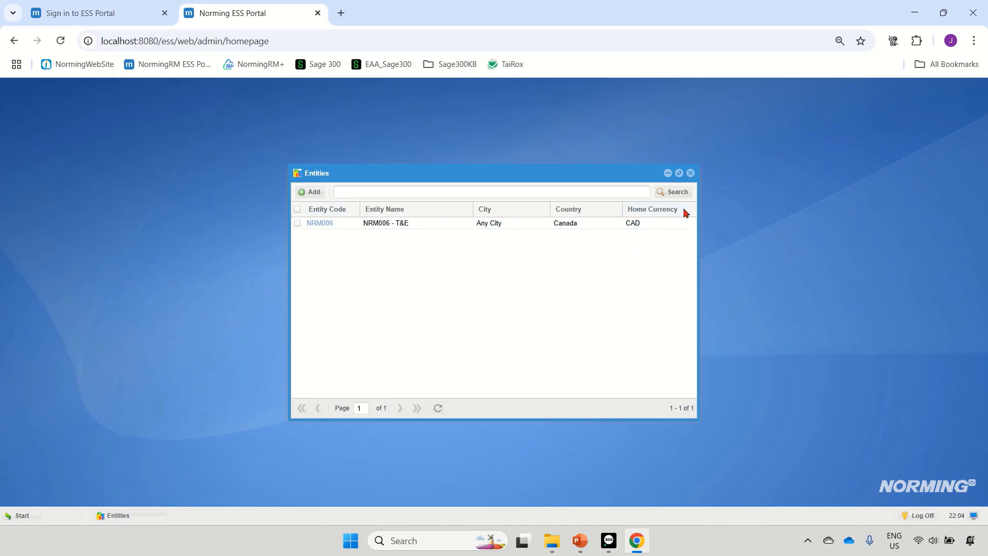
{"action": "left_click", "coordinate": [690, 173]}
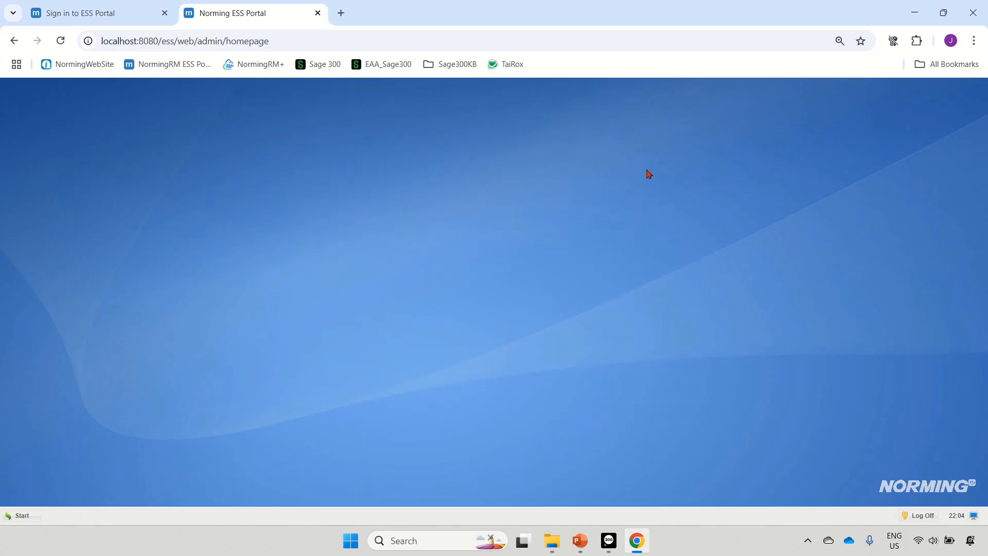
Open the ESS Groups list and filter it by the entity NRM006 - T&E
{"action": "left_click", "coordinate": [18, 516]}
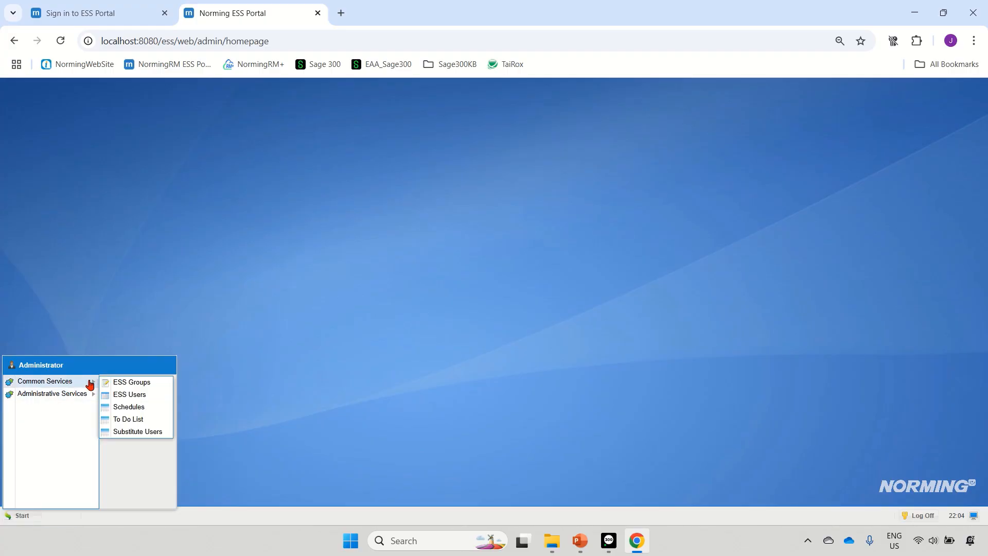
{"action": "left_click", "coordinate": [115, 385]}
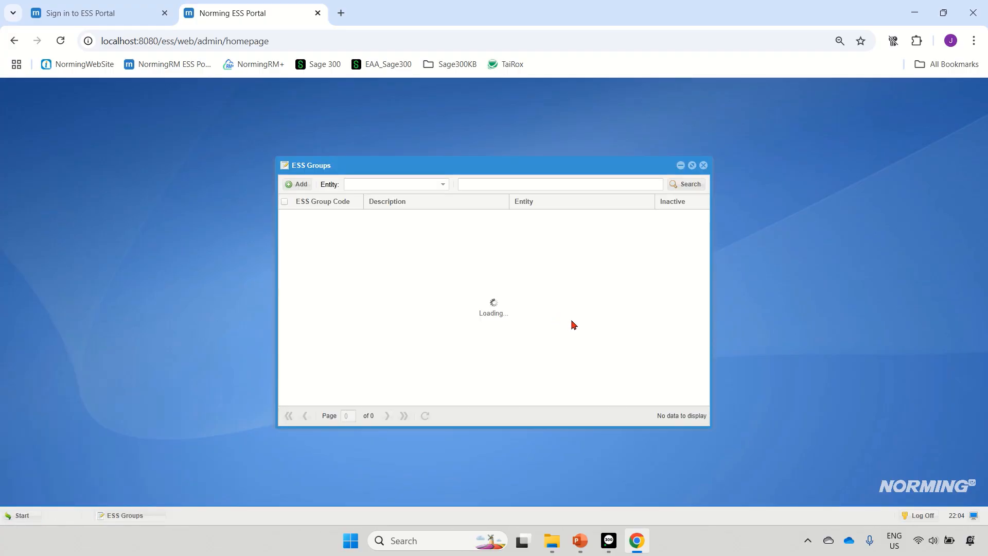
{"action": "left_click", "coordinate": [392, 185]}
{"action": "left_click", "coordinate": [401, 206]}
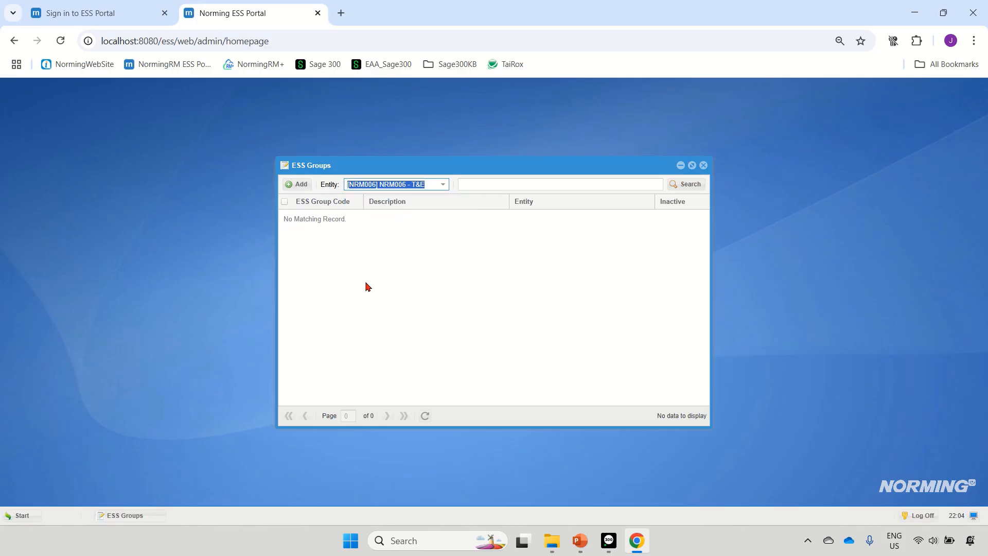
Add an ESS group with the code NRM006G1 and description MANAGER, assigned to the entity NRM006 - T&E
{"action": "left_click", "coordinate": [295, 185]}
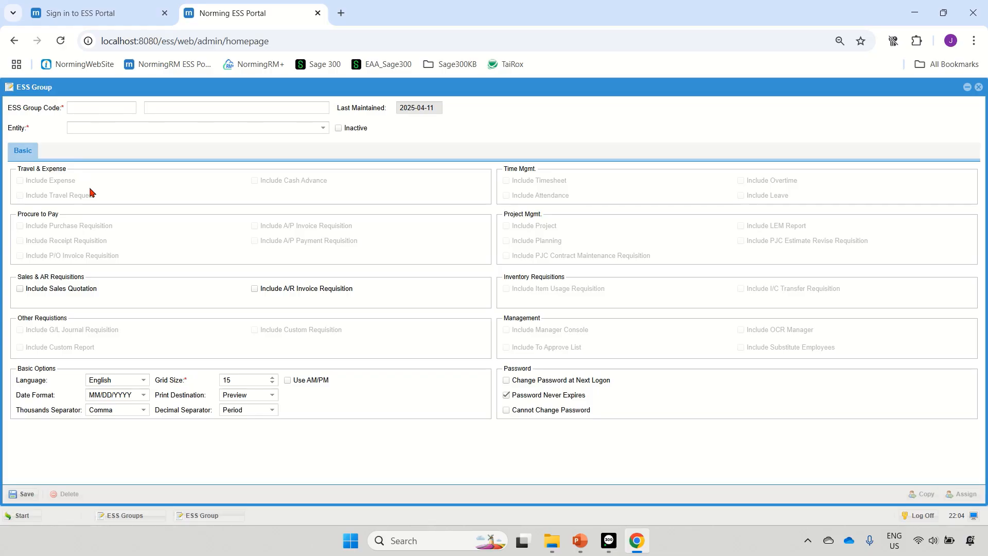
{"action": "left_click", "coordinate": [90, 106]}
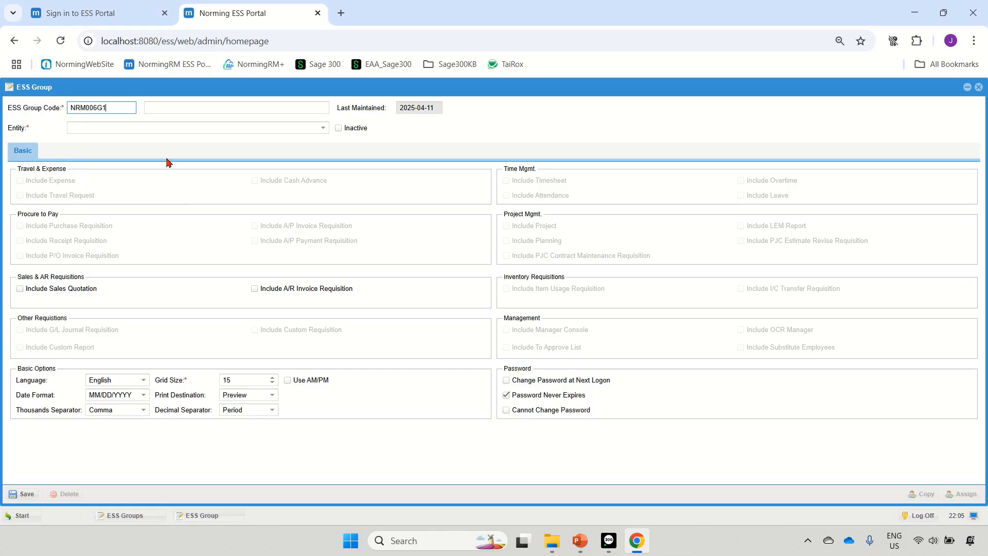
{"action": "left_click", "coordinate": [153, 111]}
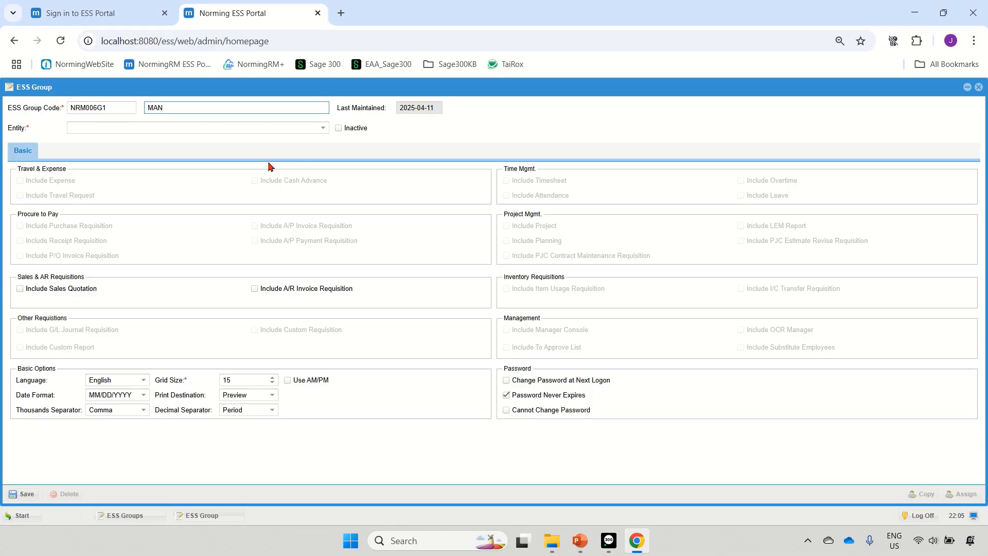
{"action": "left_click", "coordinate": [129, 129]}
{"action": "left_click", "coordinate": [127, 140]}
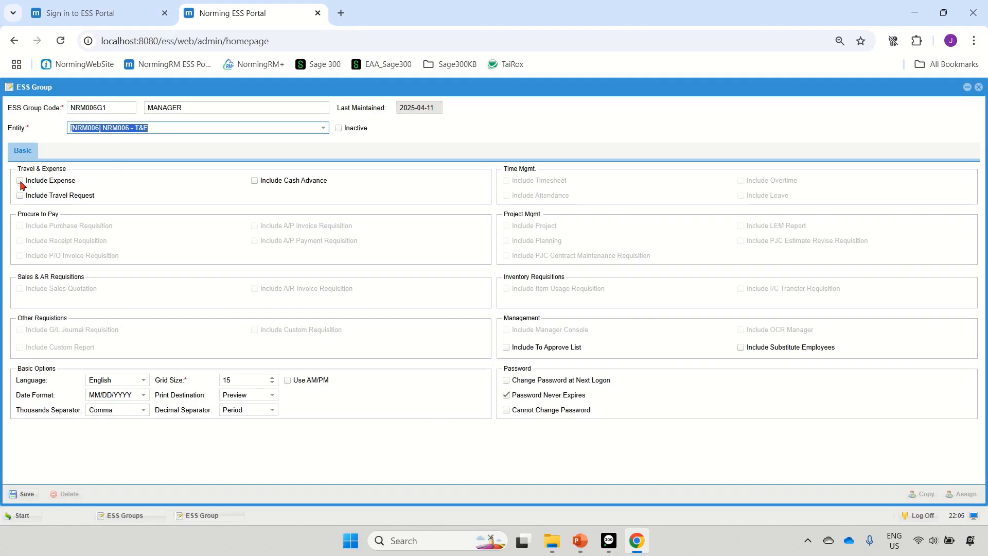
Include Expense, Travel Request, Cash Advance and To Approve List in the MANAGER group, save it and close its form
{"action": "left_click", "coordinate": [20, 181]}
{"action": "left_click", "coordinate": [20, 195]}
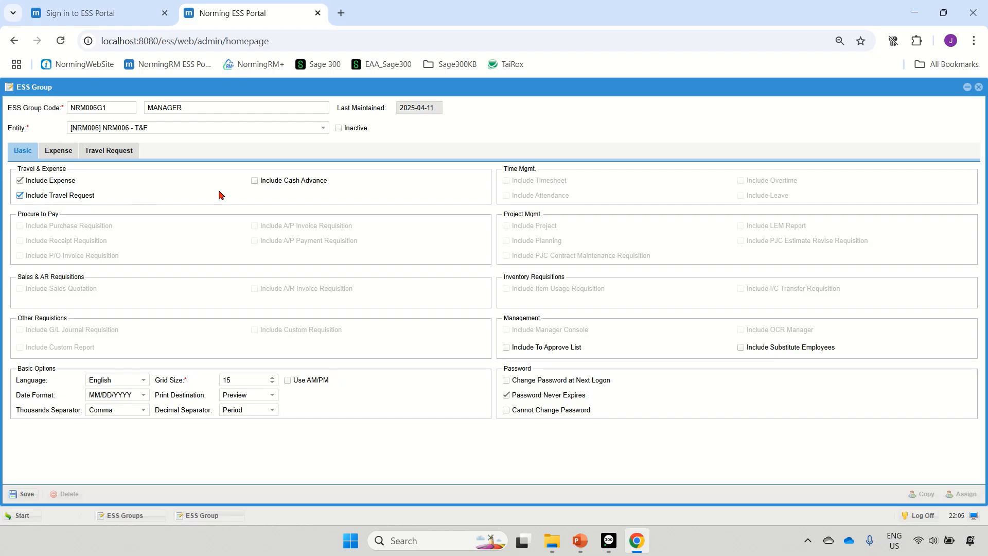
{"action": "left_click", "coordinate": [255, 181]}
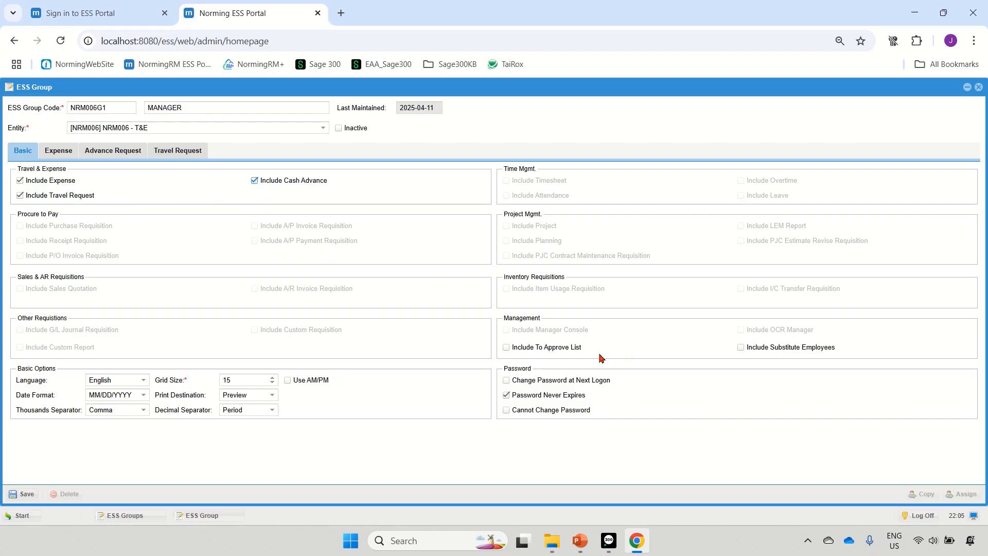
{"action": "left_click", "coordinate": [507, 350]}
{"action": "left_click", "coordinate": [25, 493]}
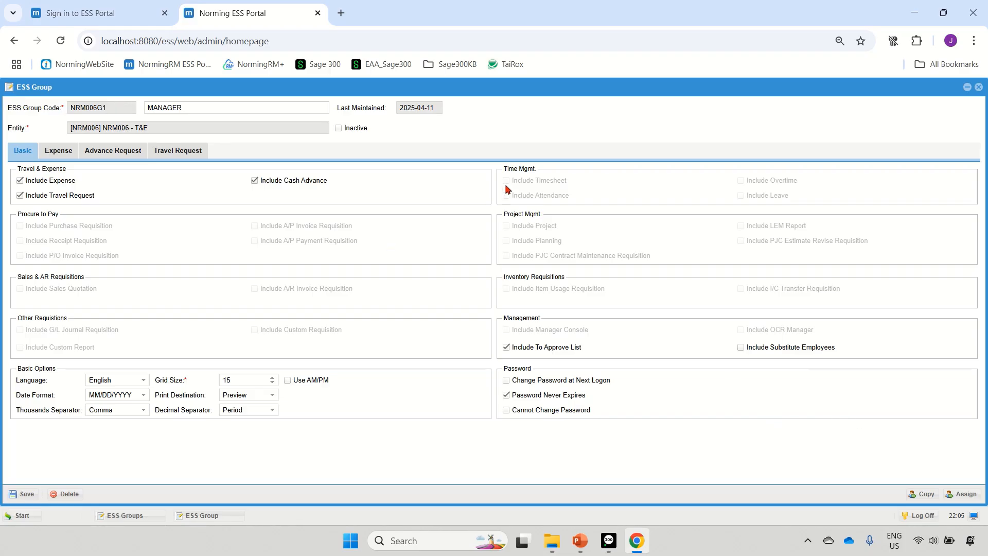
{"action": "left_click", "coordinate": [978, 87]}
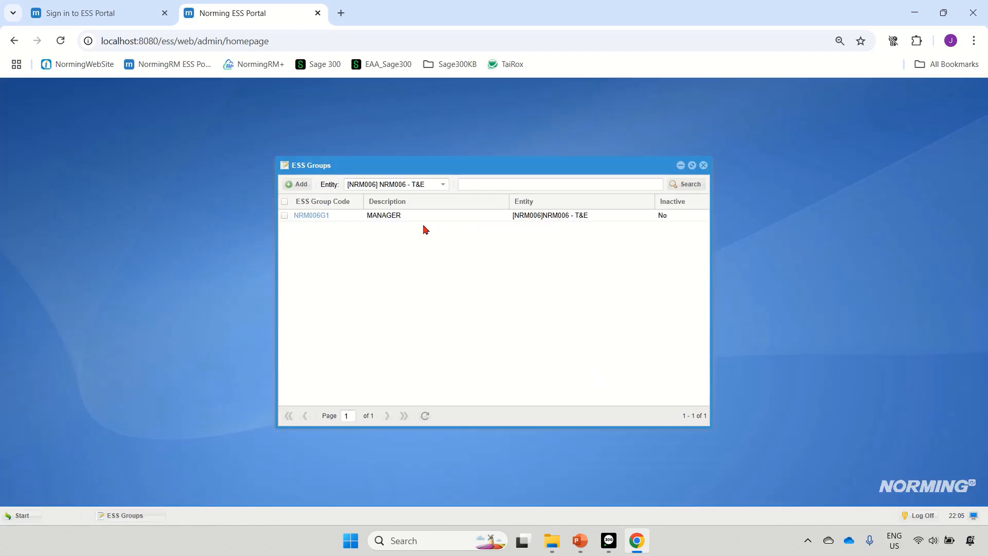
Add an ESS group with the code NRM006G2 and description EMPLOYEE, assigned to the entity NRM006 - T&E
{"action": "left_click", "coordinate": [301, 189]}
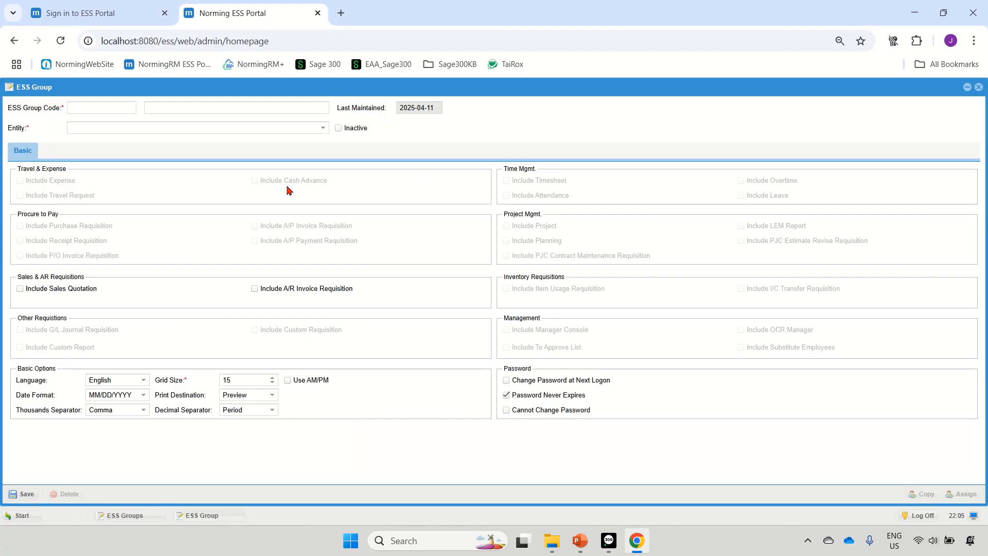
{"action": "left_click", "coordinate": [105, 112]}
{"action": "type", "text": "NRM006G2"}
{"action": "left_click", "coordinate": [163, 103]}
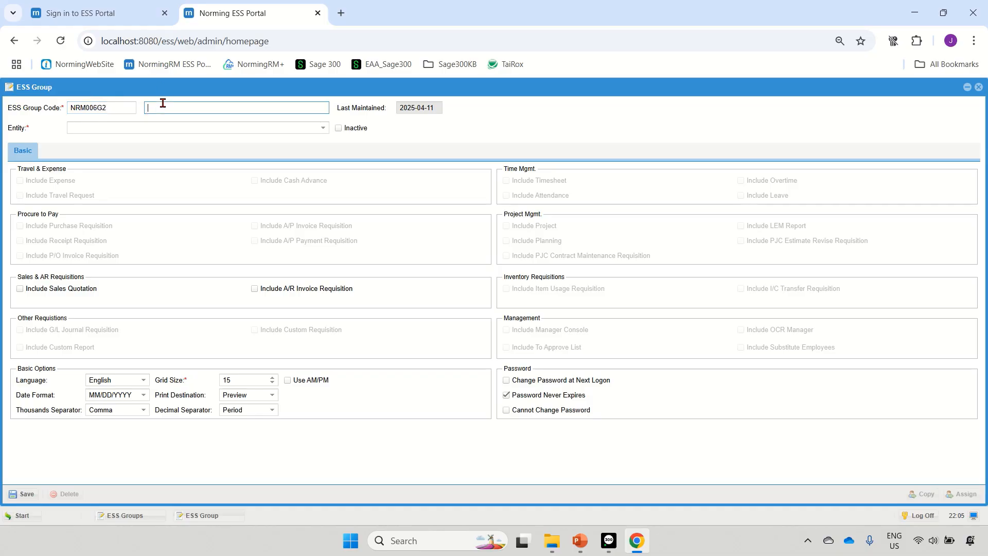
{"action": "type", "text": "EMPLOYEE"}
{"action": "left_click", "coordinate": [87, 129]}
{"action": "left_click", "coordinate": [95, 142]}
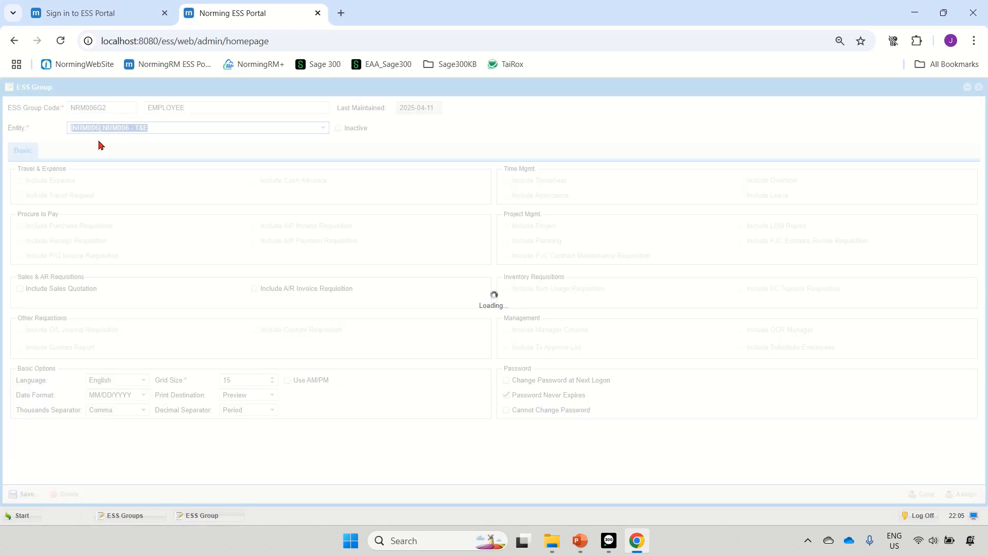
Include Expense, Travel Request and Cash Advance in the EMPLOYEE group and save it
{"action": "left_click", "coordinate": [20, 180]}
{"action": "left_click", "coordinate": [20, 195]}
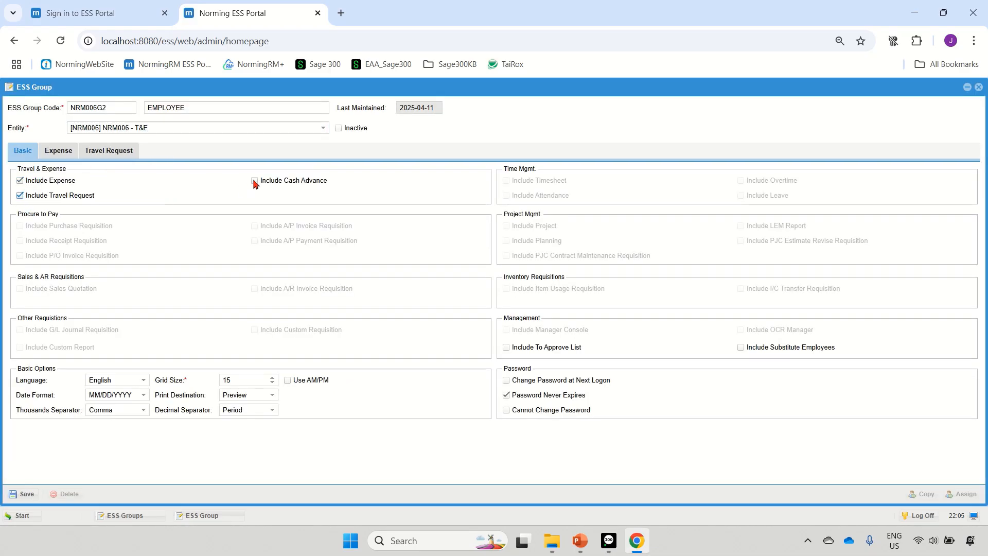
{"action": "left_click", "coordinate": [254, 181]}
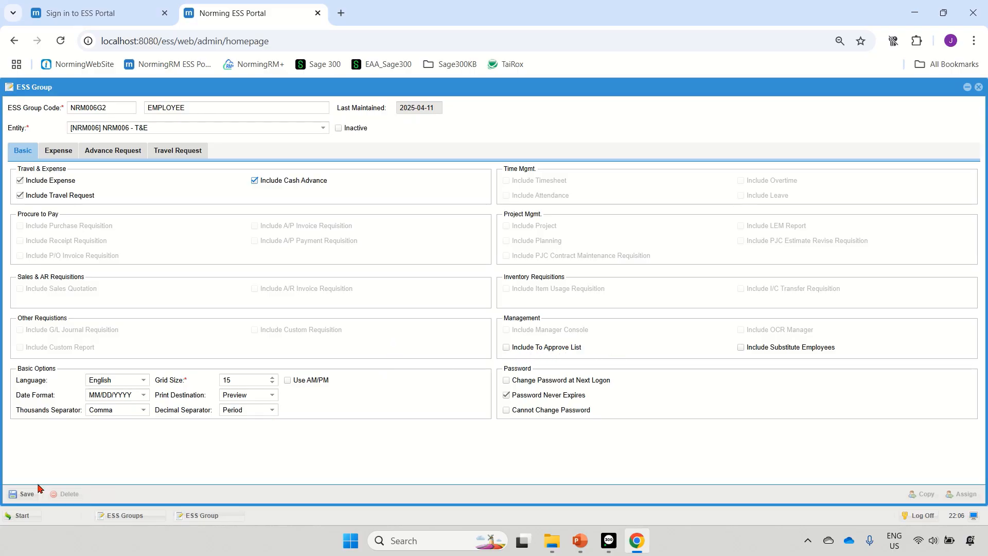
{"action": "left_click", "coordinate": [21, 495]}
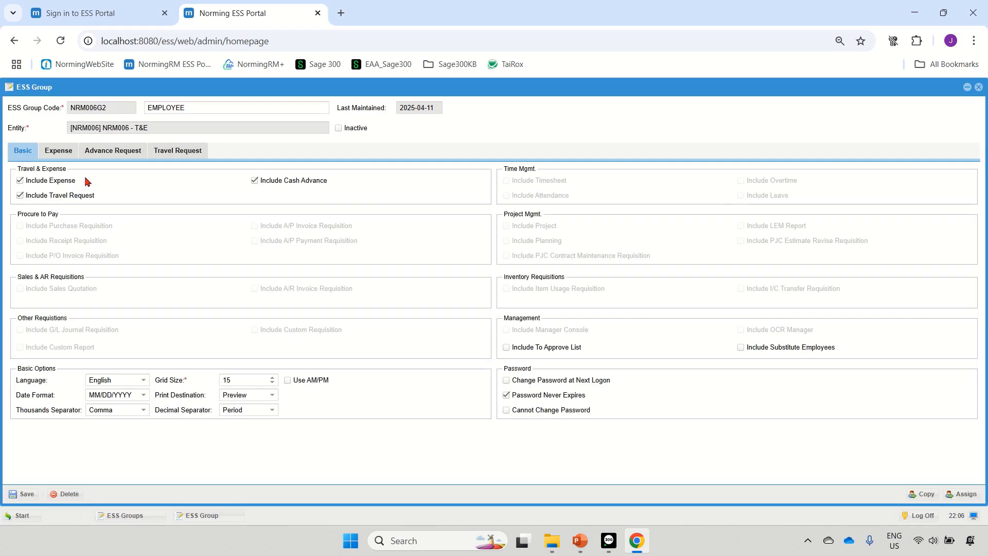
Review the EMPLOYEE group's expense field display and edit settings, and close the group form and the groups list
{"action": "left_click", "coordinate": [62, 154]}
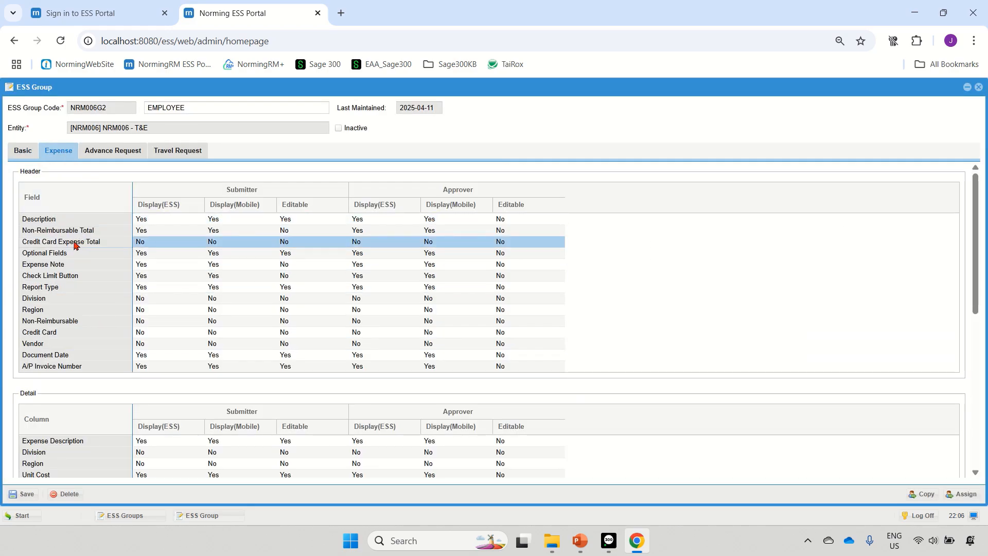
{"action": "scroll", "coordinate": [103, 273], "scroll_direction": "down", "scroll_amount": 4}
{"action": "scroll", "coordinate": [126, 282], "scroll_direction": "up", "scroll_amount": 4}
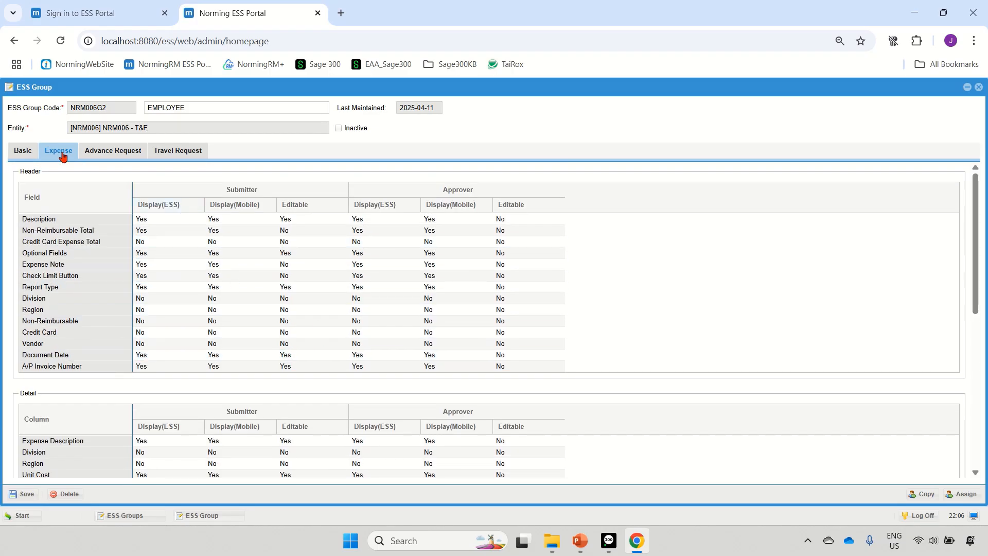
{"action": "left_click", "coordinate": [22, 153]}
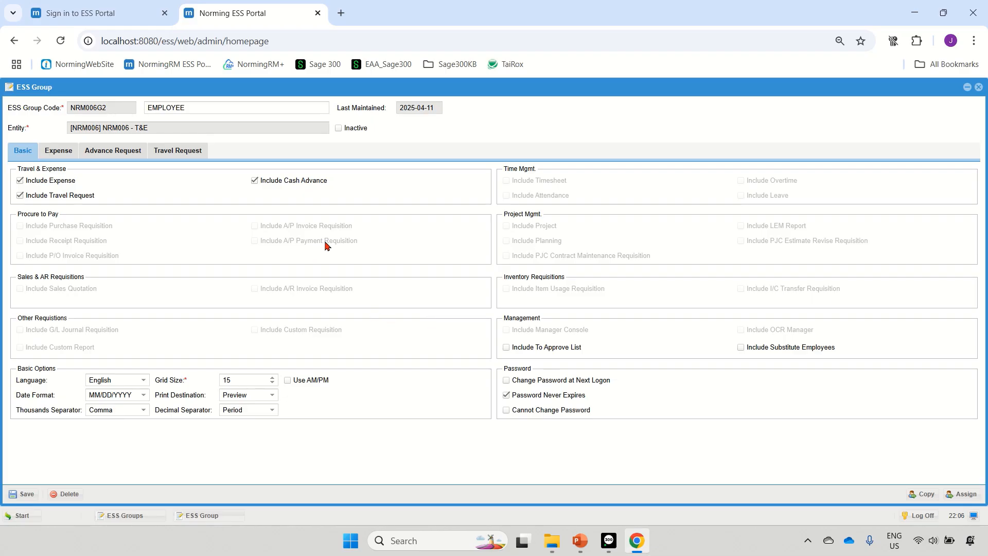
{"action": "left_click", "coordinate": [978, 88]}
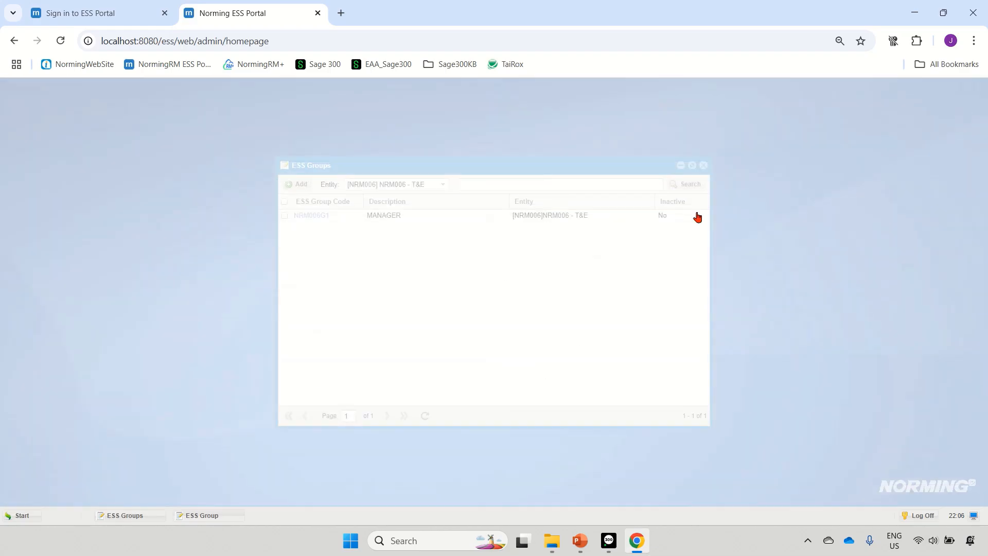
{"action": "left_click", "coordinate": [704, 166]}
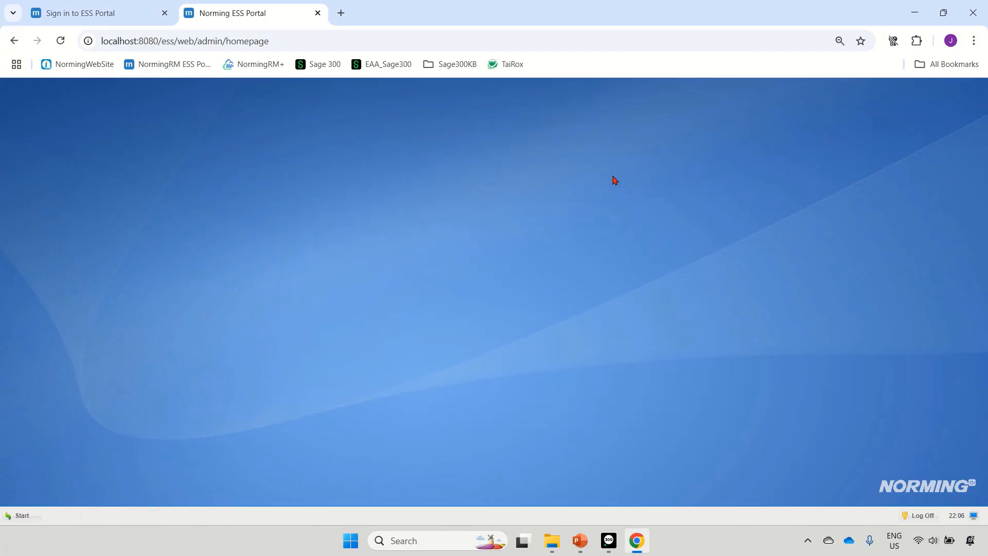
Open the ESS Users list and filter it by the entity NRM006 - T&E
{"action": "left_click", "coordinate": [20, 515]}
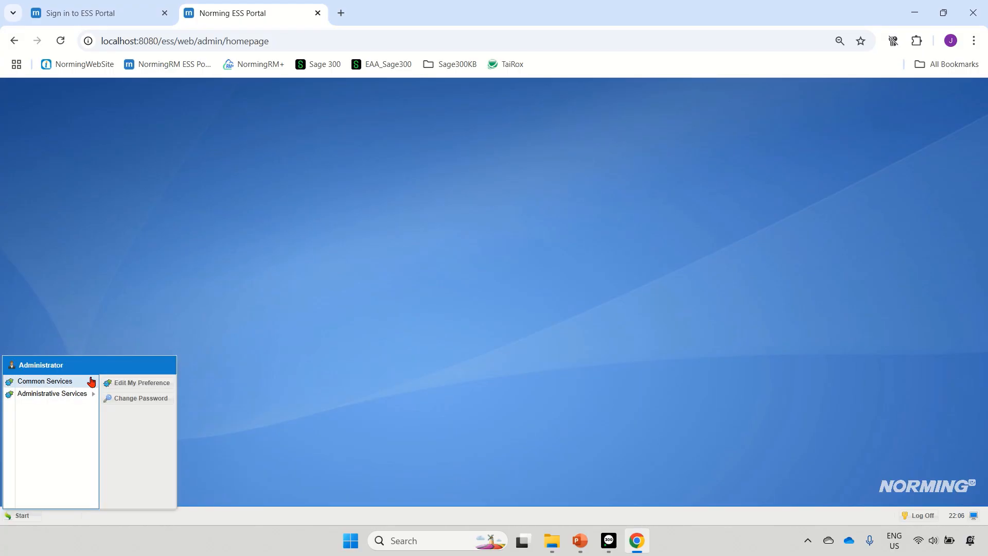
{"action": "mouse_move", "coordinate": [90, 394]}
{"action": "left_click", "coordinate": [126, 397]}
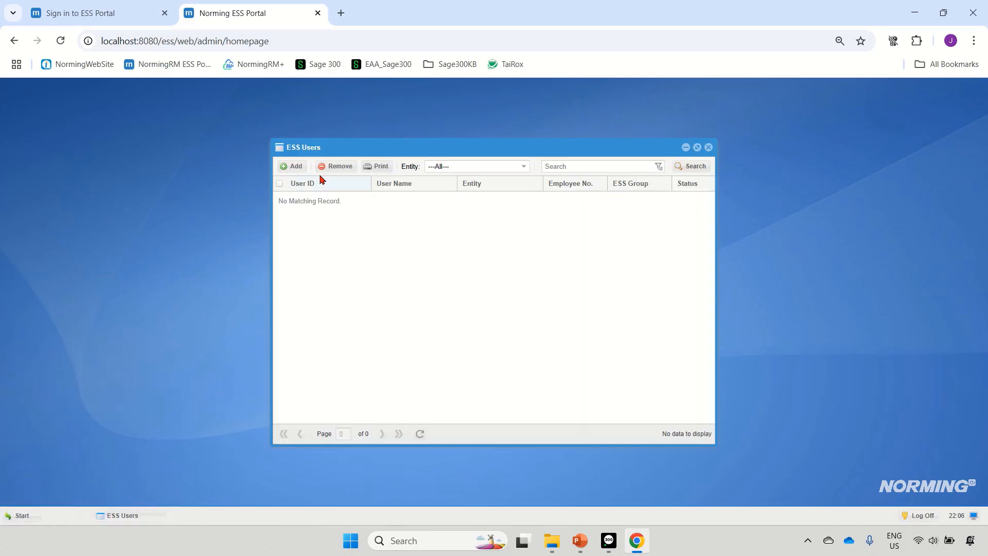
{"action": "left_click", "coordinate": [460, 166]}
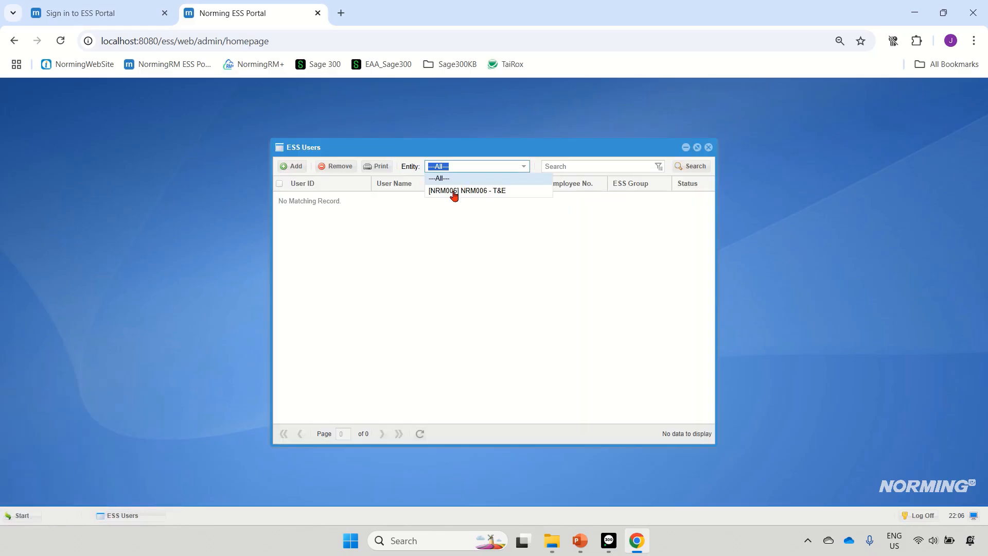
{"action": "left_click", "coordinate": [453, 192]}
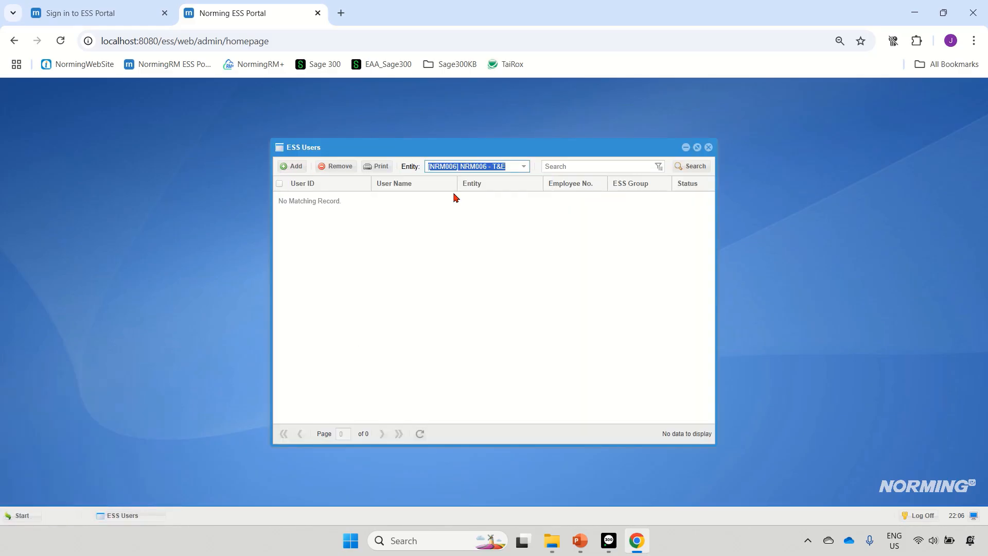
Start adding ESS users for the entity NRM006 - T&E with the employee range E001 to E005
{"action": "left_click", "coordinate": [291, 167]}
{"action": "left_click", "coordinate": [625, 236]}
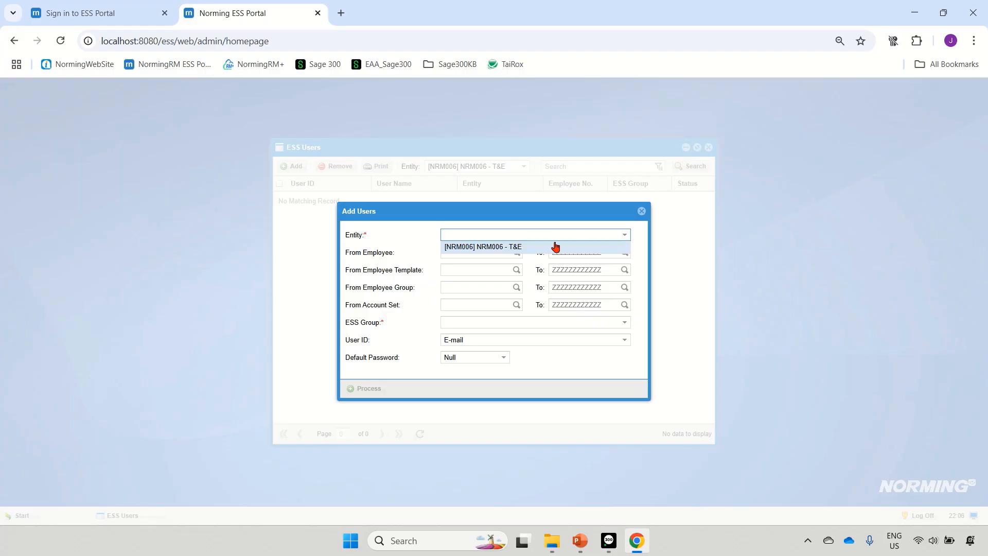
{"action": "left_click", "coordinate": [555, 247]}
{"action": "left_click", "coordinate": [516, 252]}
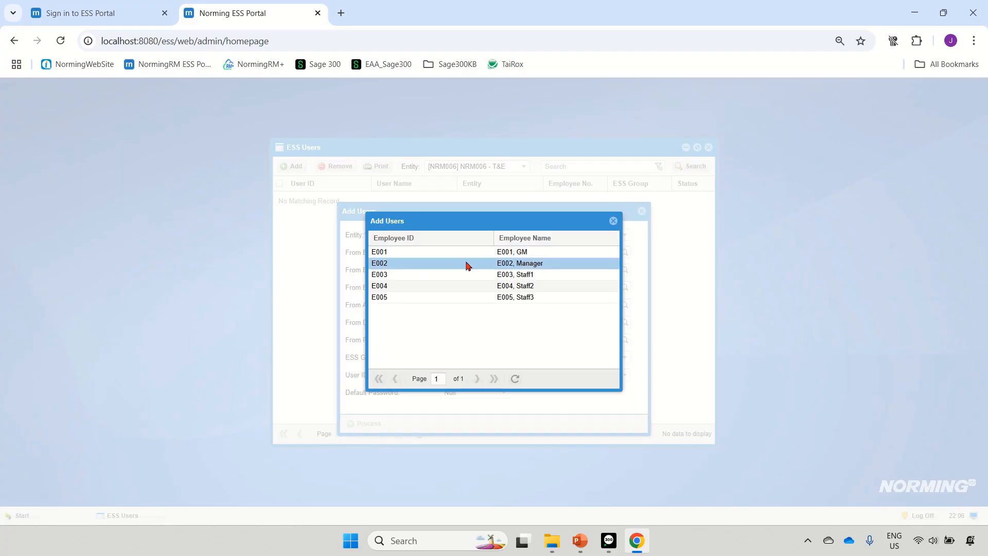
{"action": "left_click", "coordinate": [400, 252]}
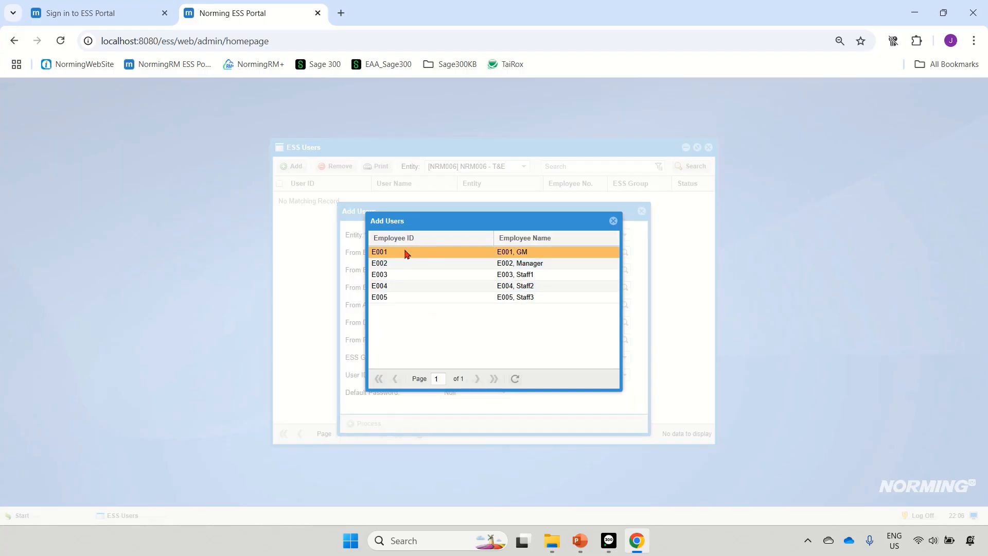
{"action": "double_click", "coordinate": [407, 253]}
{"action": "left_click", "coordinate": [624, 253]}
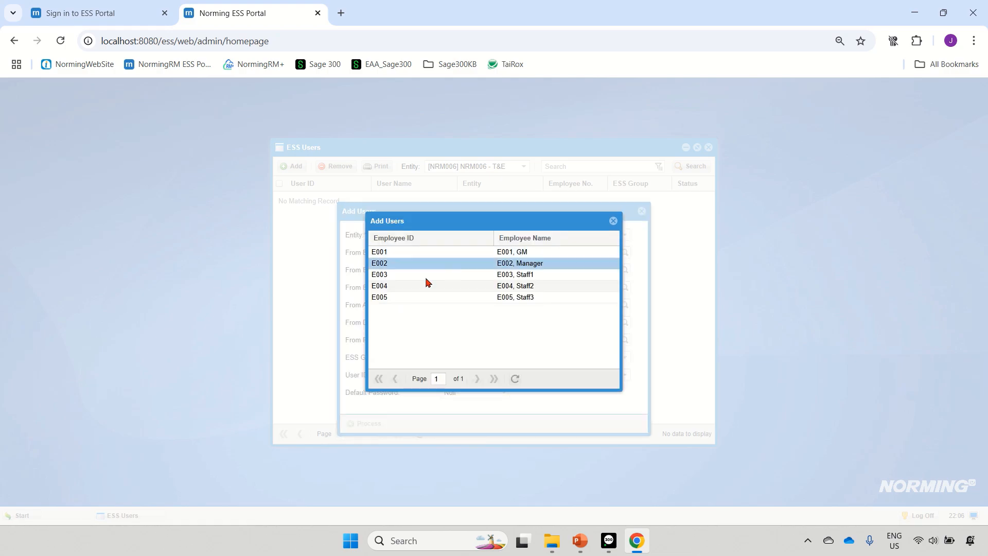
{"action": "left_click", "coordinate": [389, 302]}
{"action": "double_click", "coordinate": [390, 303]}
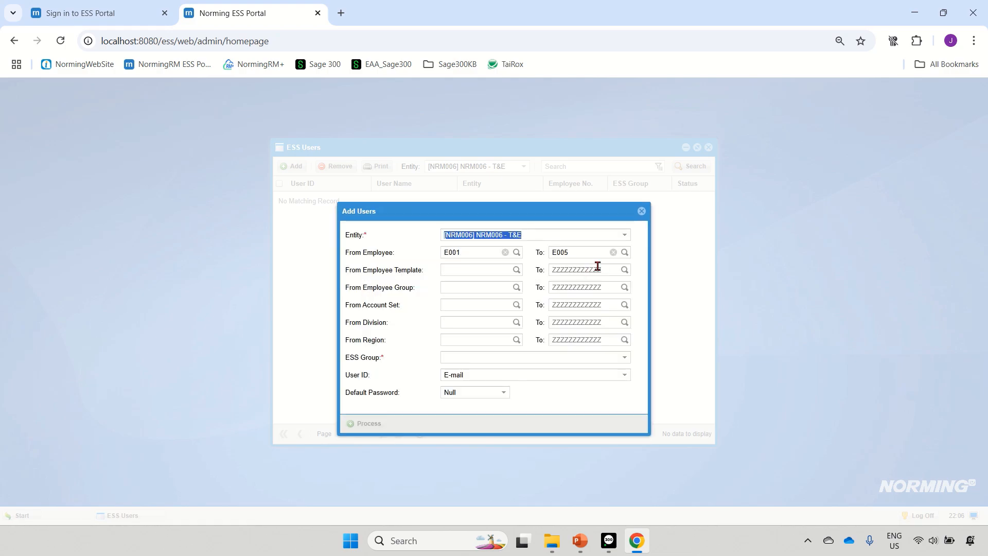
Assign the users being added to the MANAGER group and end the employee range at E002
{"action": "left_click", "coordinate": [462, 360]}
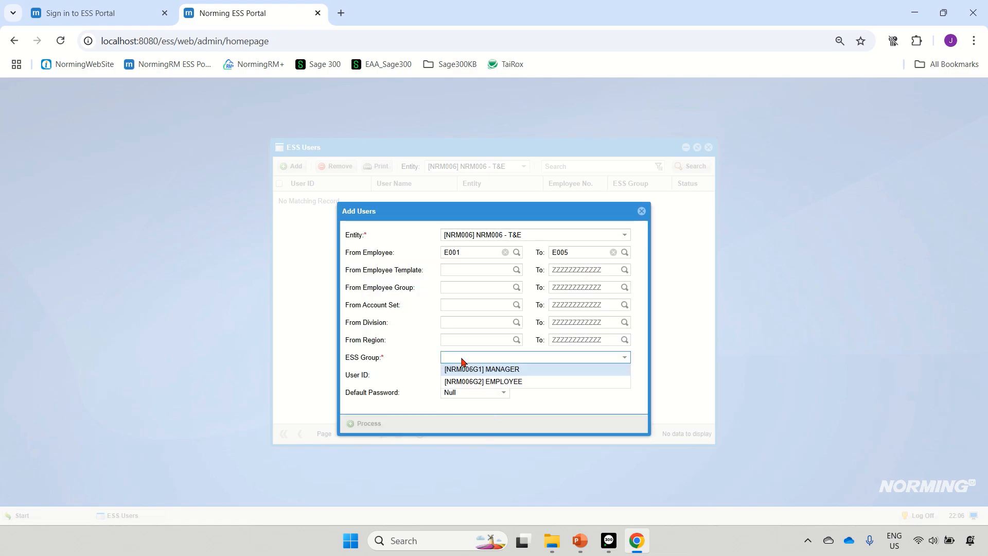
{"action": "left_click", "coordinate": [515, 371]}
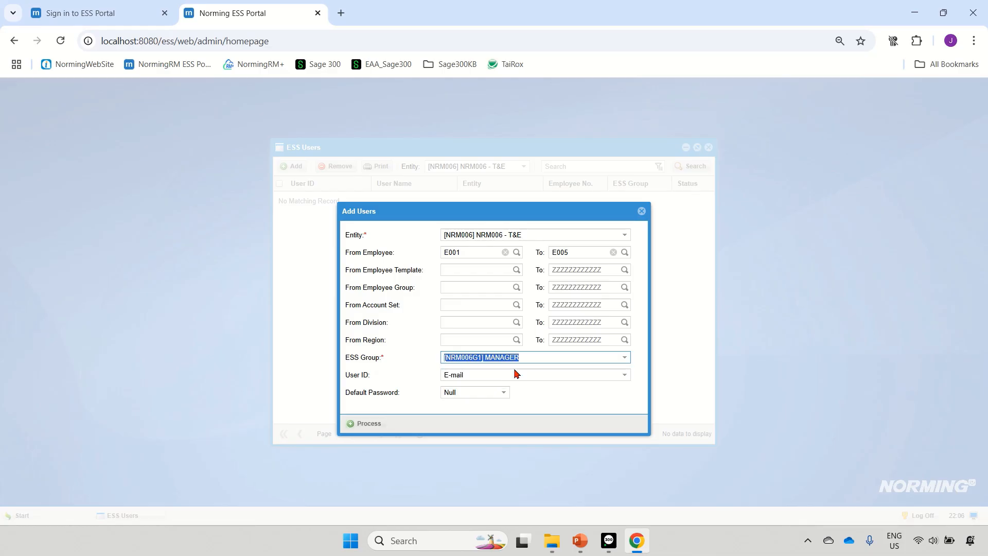
{"action": "left_click", "coordinate": [624, 253]}
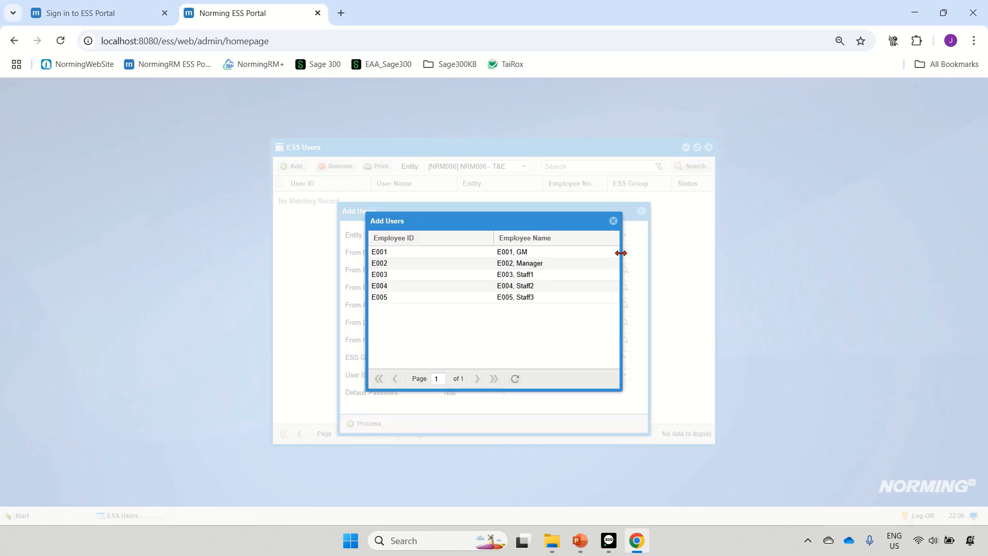
{"action": "left_click", "coordinate": [404, 265]}
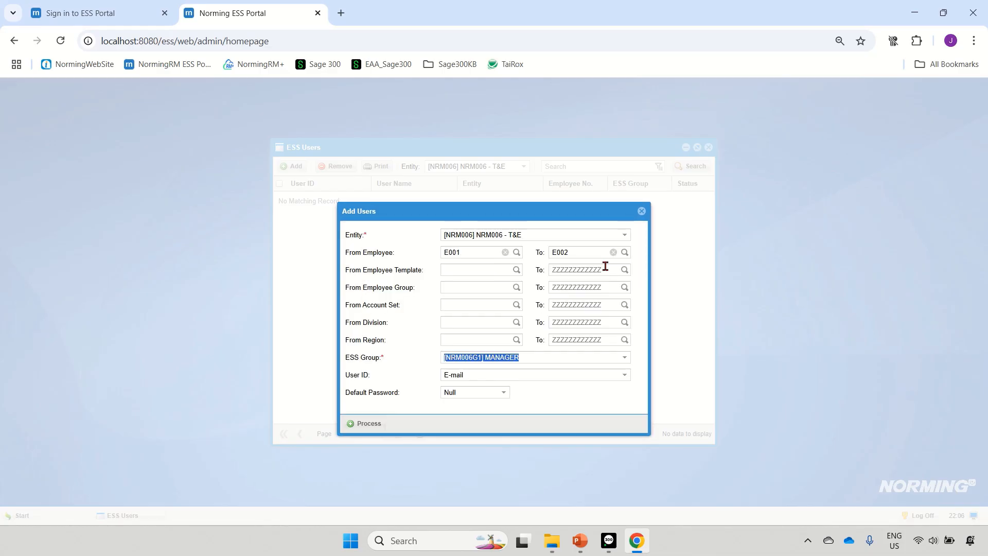
Use Employee Number as the User ID, process the manager user import, and close the message and form
{"action": "left_click", "coordinate": [453, 376]}
{"action": "left_click", "coordinate": [497, 400]}
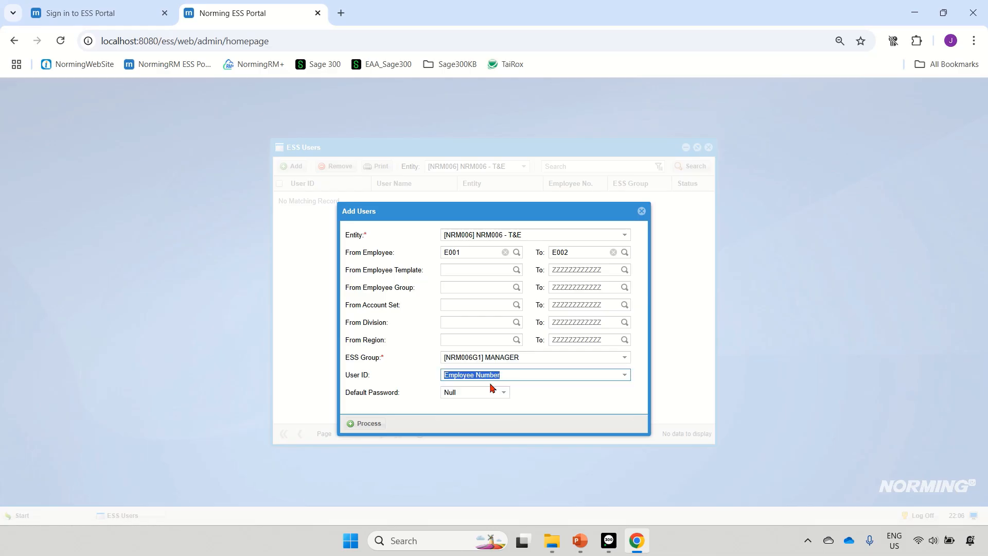
{"action": "left_click", "coordinate": [376, 423]}
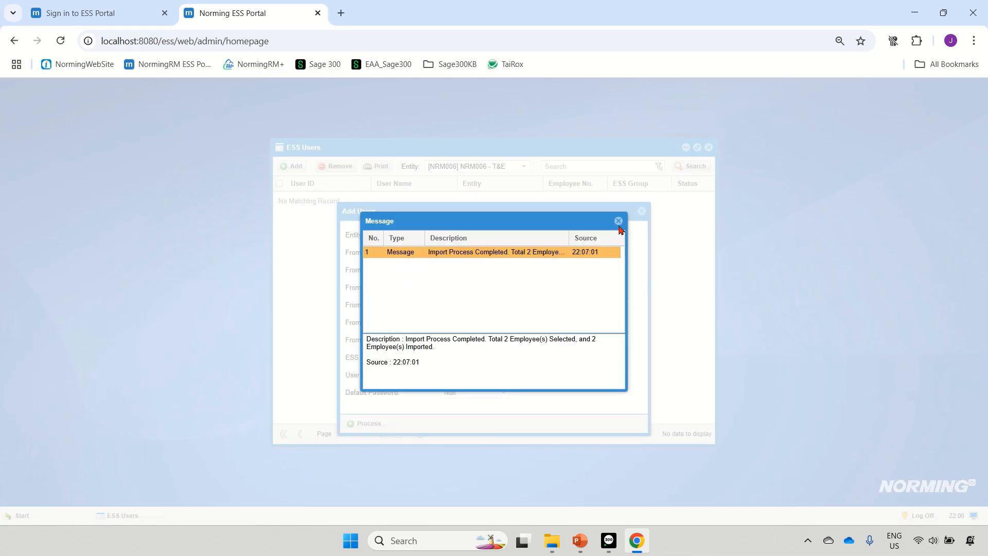
{"action": "left_click", "coordinate": [618, 221]}
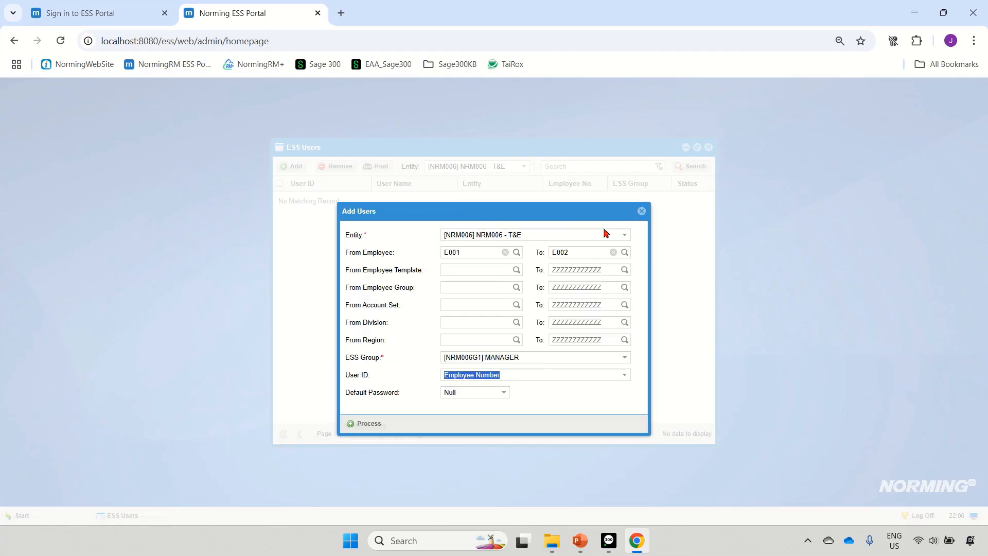
{"action": "left_click", "coordinate": [641, 211]}
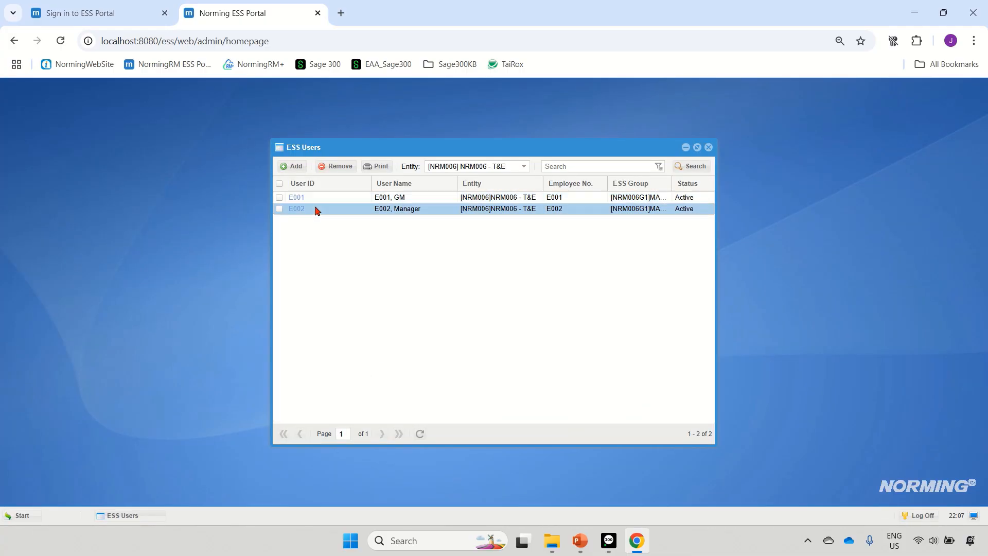
Start adding another batch of users for the entity NRM006 - T&E with the employee range E003 to E005
{"action": "left_click", "coordinate": [297, 168]}
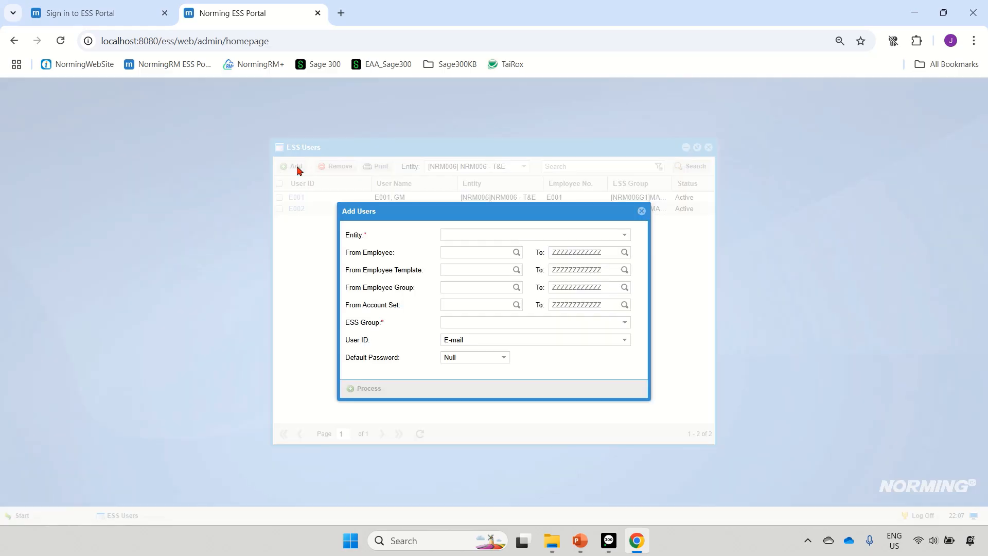
{"action": "left_click", "coordinate": [625, 235]}
{"action": "left_click", "coordinate": [508, 253]}
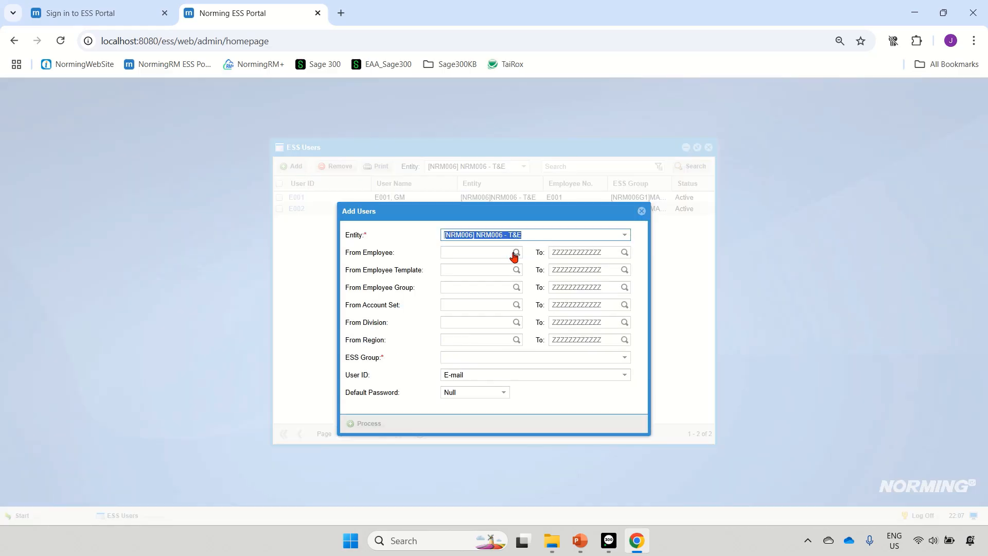
{"action": "left_click", "coordinate": [516, 253]}
{"action": "left_click", "coordinate": [395, 279]}
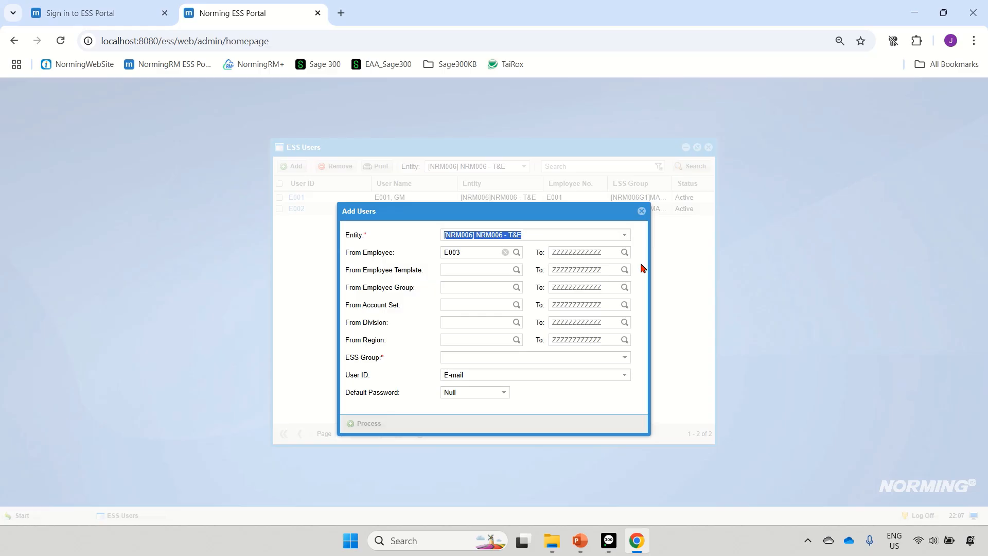
{"action": "left_click", "coordinate": [625, 252]}
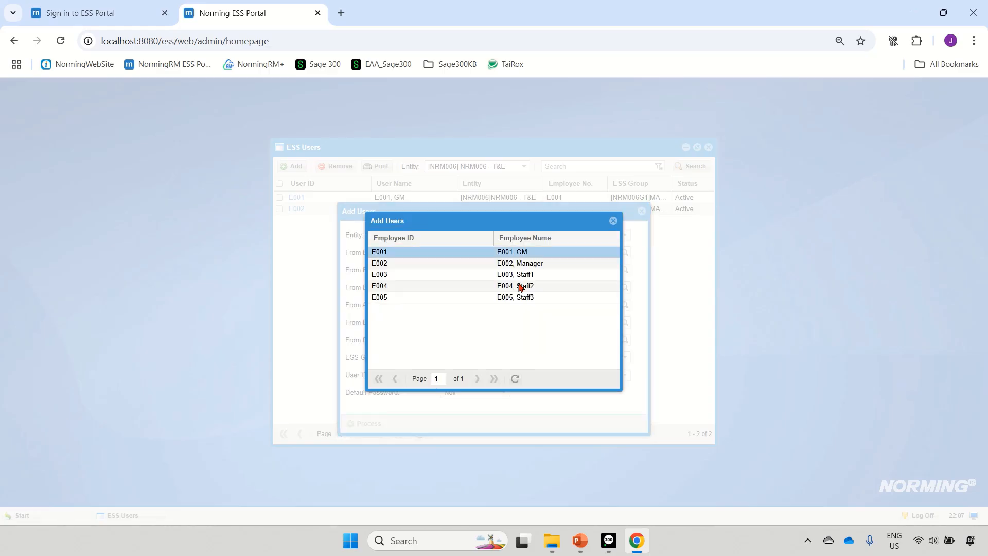
{"action": "left_click", "coordinate": [432, 304]}
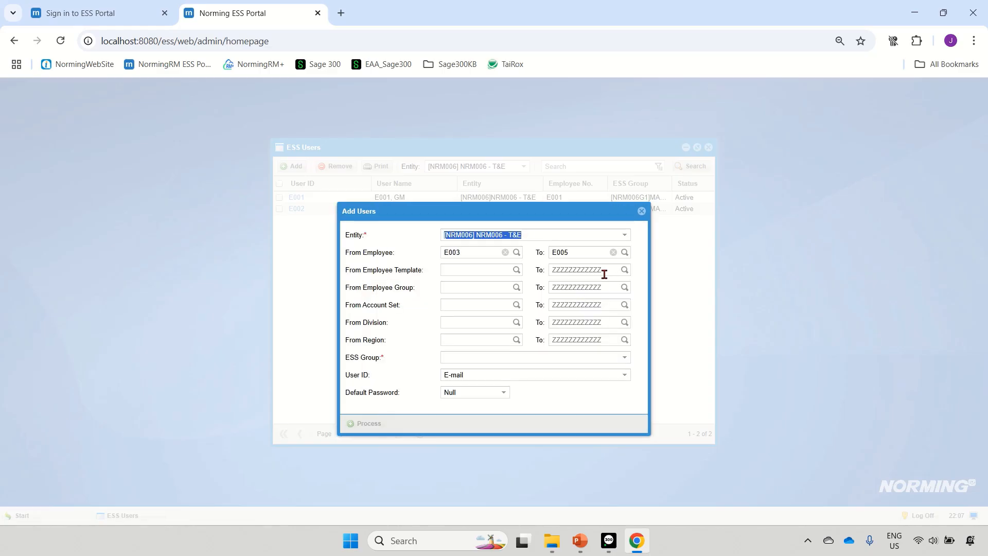
Assign the batch to the EMPLOYEE group with Employee Number as User ID, process the import, and close the message and form
{"action": "left_click", "coordinate": [471, 362]}
{"action": "left_click", "coordinate": [491, 384]}
{"action": "left_click", "coordinate": [462, 376]}
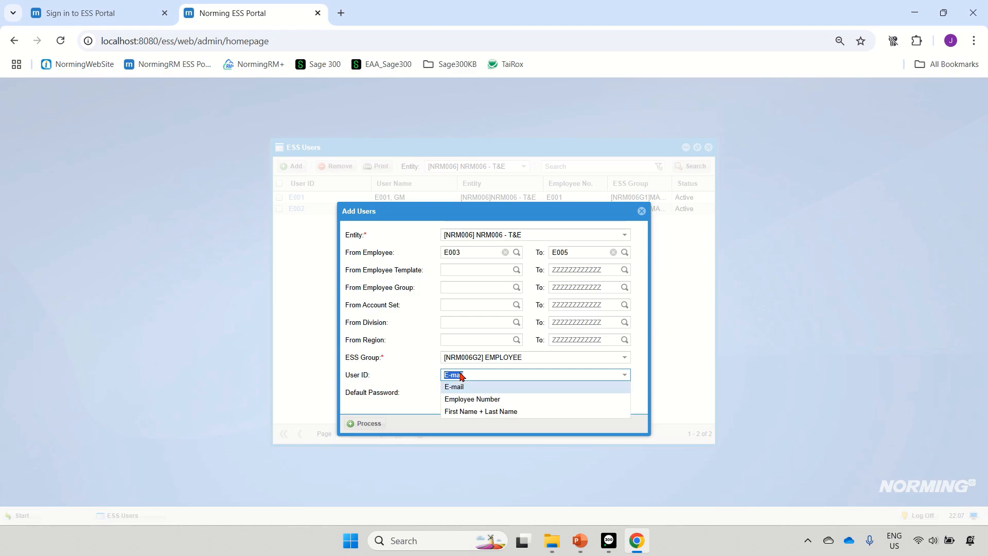
{"action": "left_click", "coordinate": [478, 400]}
{"action": "left_click", "coordinate": [377, 426]}
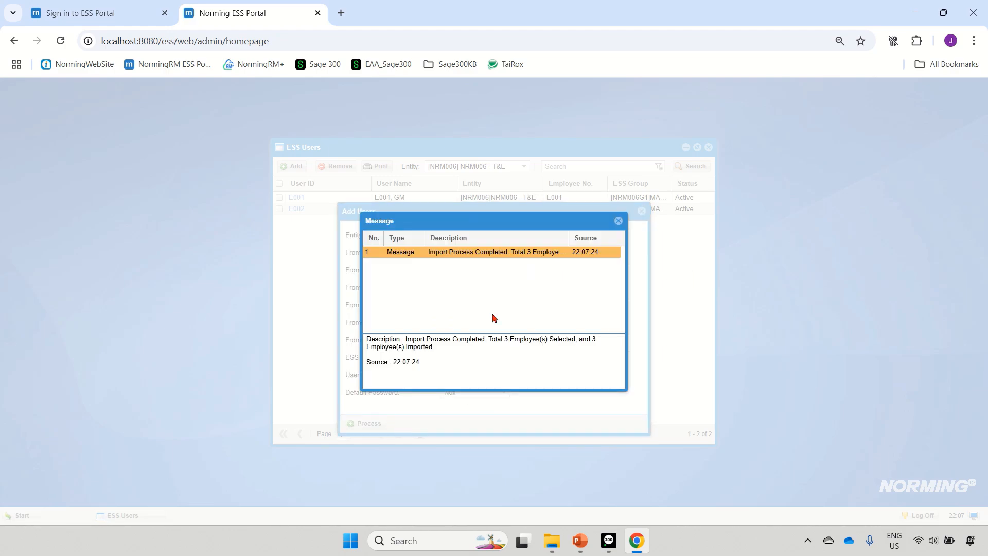
{"action": "left_click", "coordinate": [619, 222]}
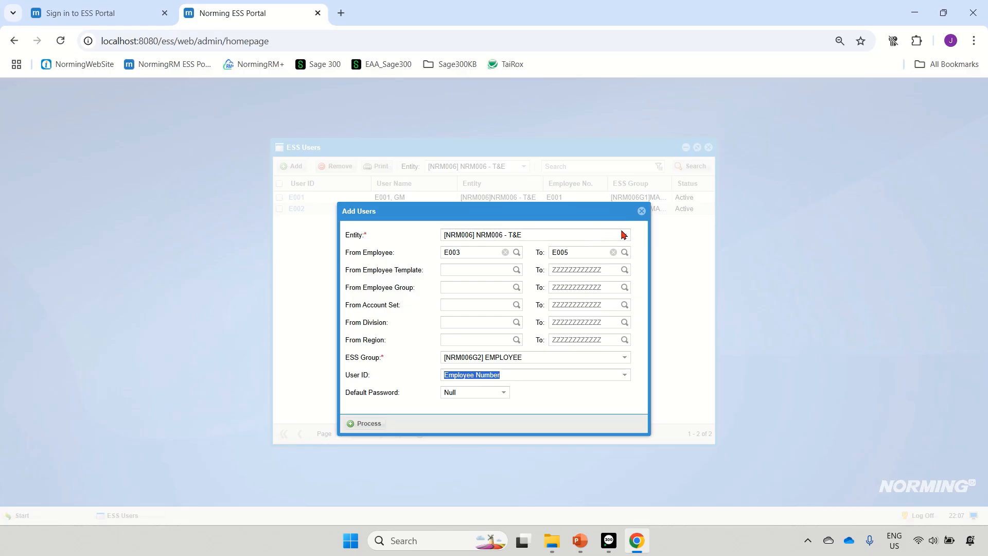
{"action": "left_click", "coordinate": [642, 211]}
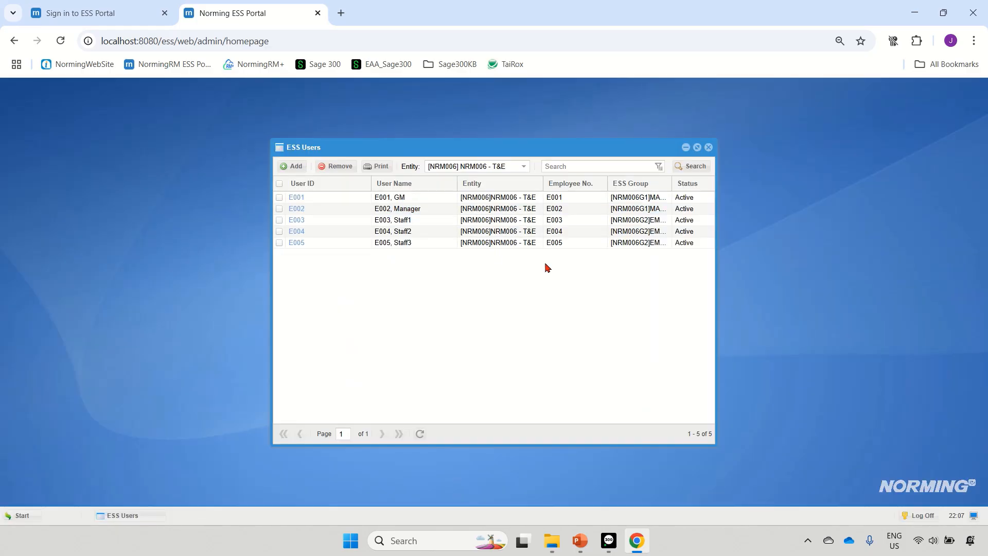
Close the ESS Users list, examine the active users per module in License Information, and close that window
{"action": "left_click", "coordinate": [320, 219]}
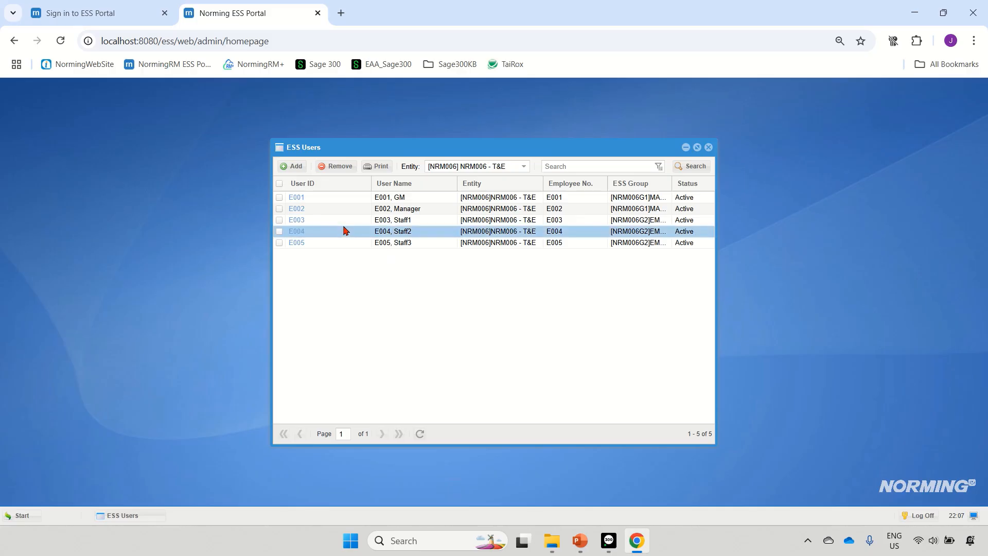
{"action": "left_click", "coordinate": [709, 148]}
{"action": "left_click", "coordinate": [36, 515]}
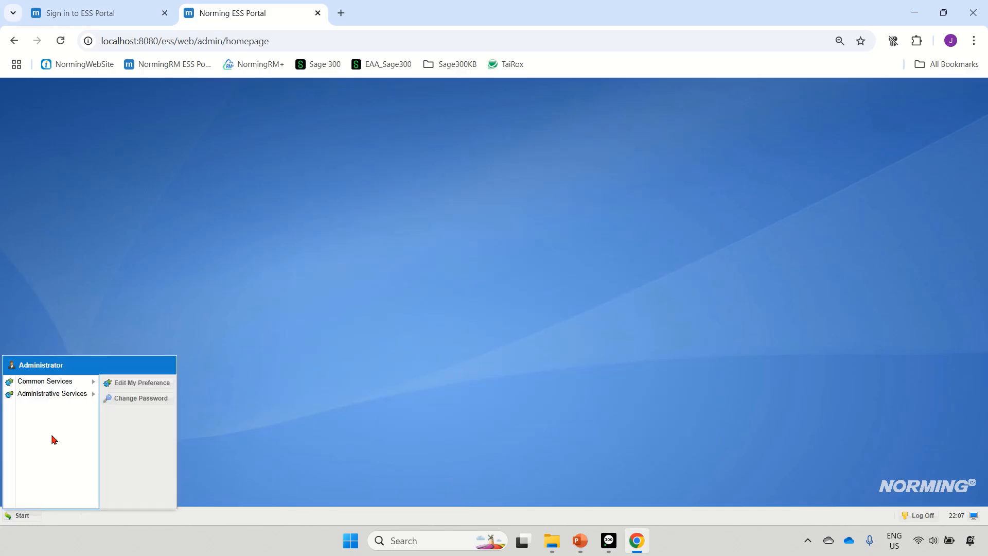
{"action": "mouse_move", "coordinate": [95, 397]}
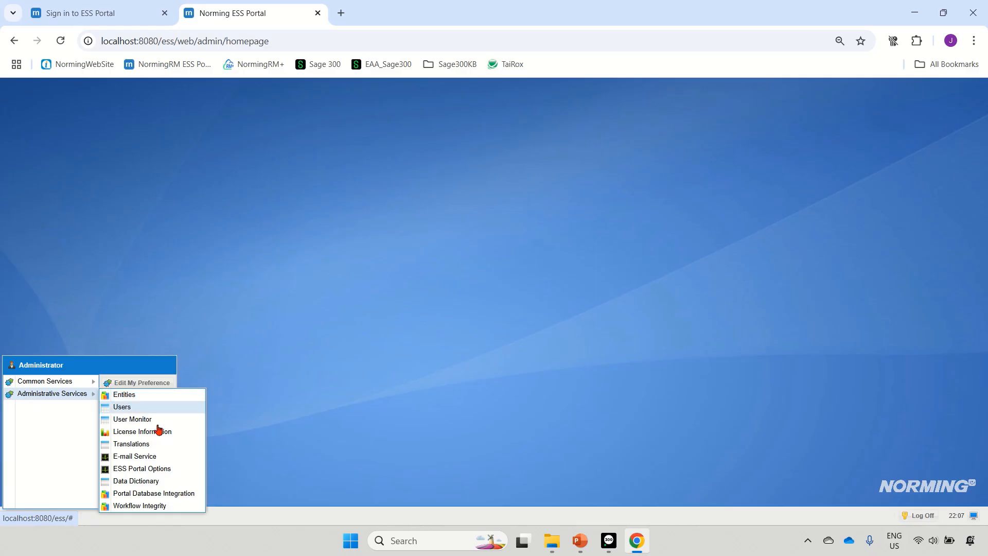
{"action": "left_click", "coordinate": [157, 431]}
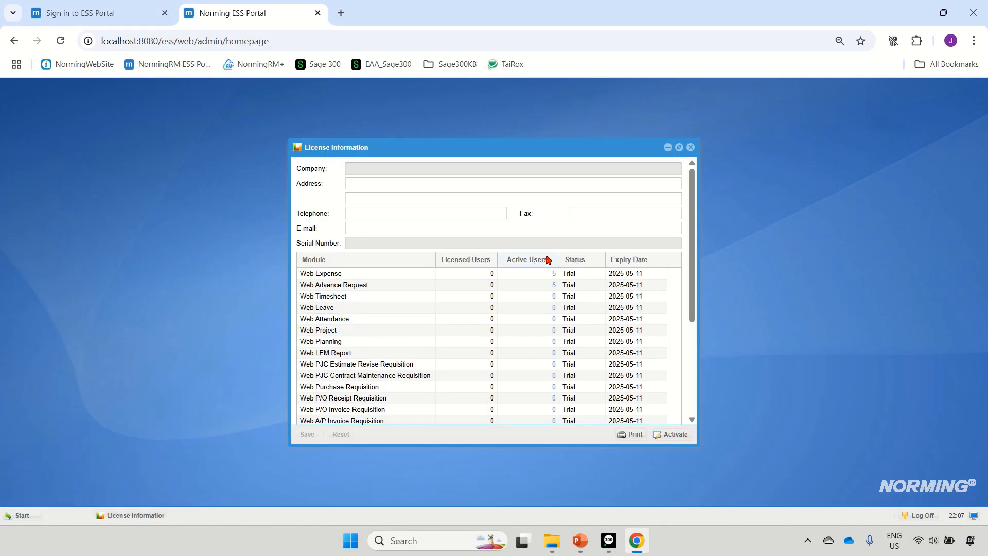
{"action": "scroll", "coordinate": [544, 259], "scroll_direction": "down", "scroll_amount": 2}
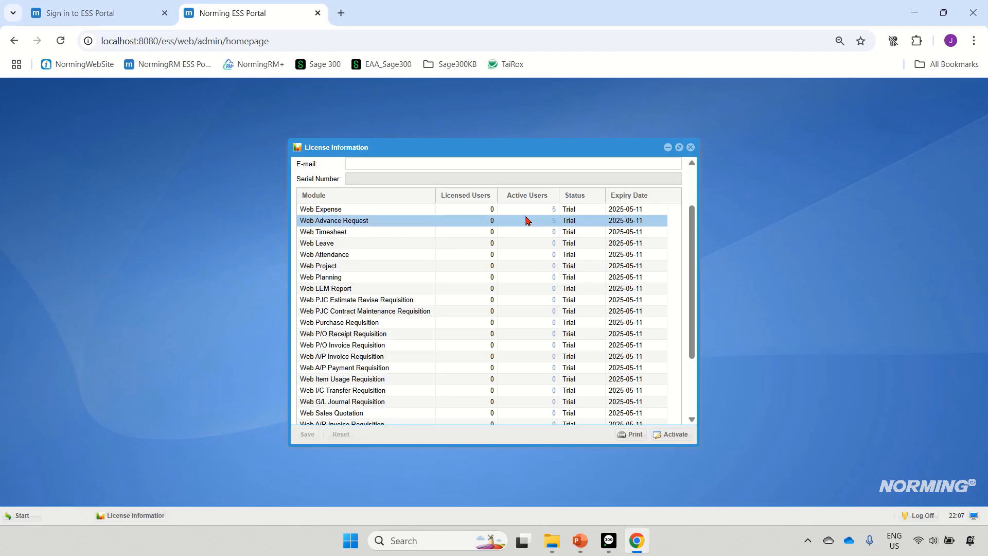
{"action": "left_click", "coordinate": [691, 148]}
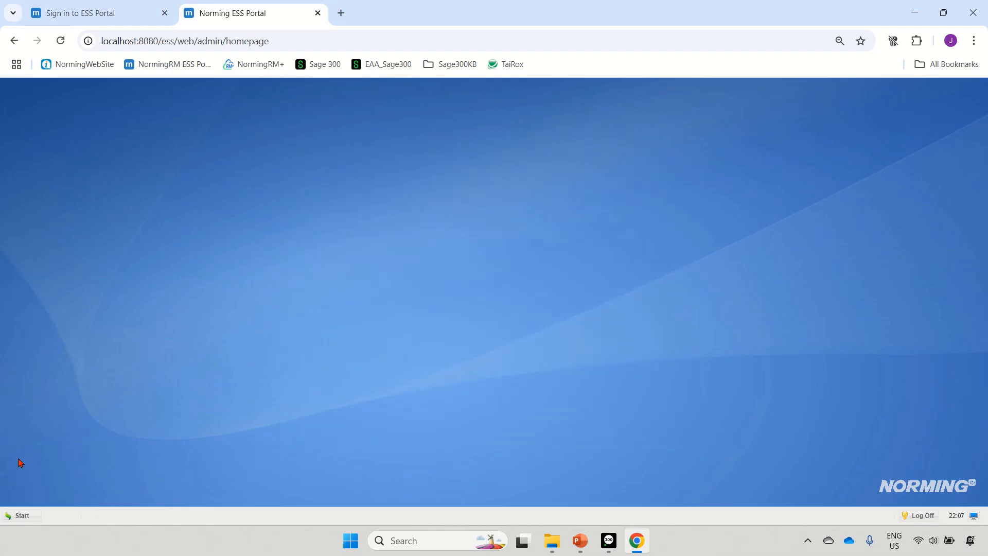
Review user E003's Expense, Advance Request and Travel Request settings from the ESS Users list, and close the record and the list
{"action": "left_click", "coordinate": [20, 515]}
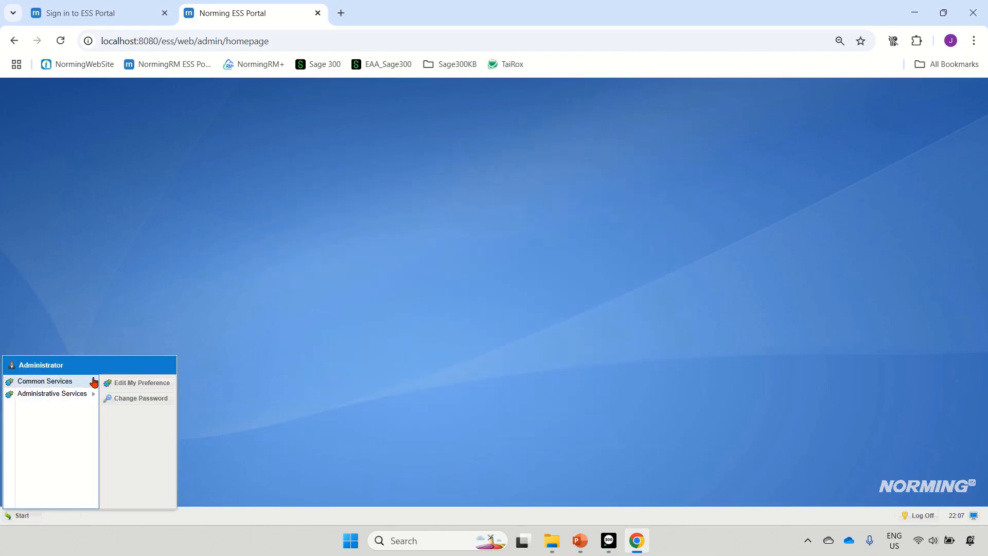
{"action": "mouse_move", "coordinate": [94, 381]}
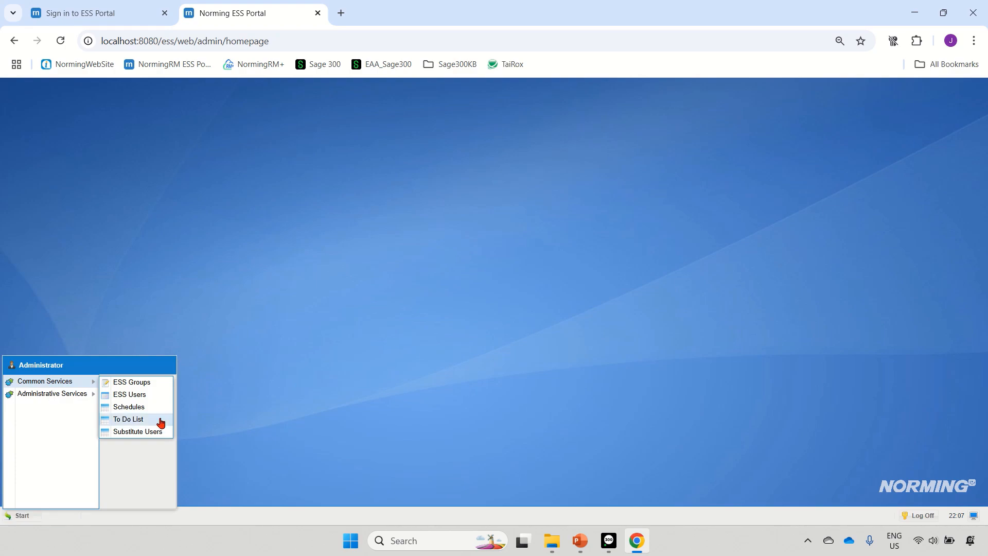
{"action": "left_click", "coordinate": [147, 395]}
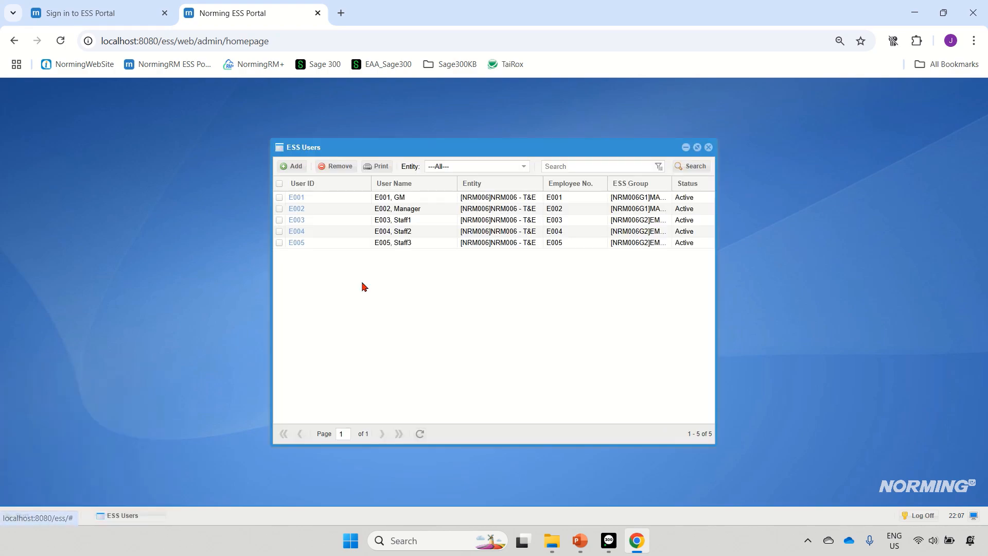
{"action": "left_click", "coordinate": [295, 222]}
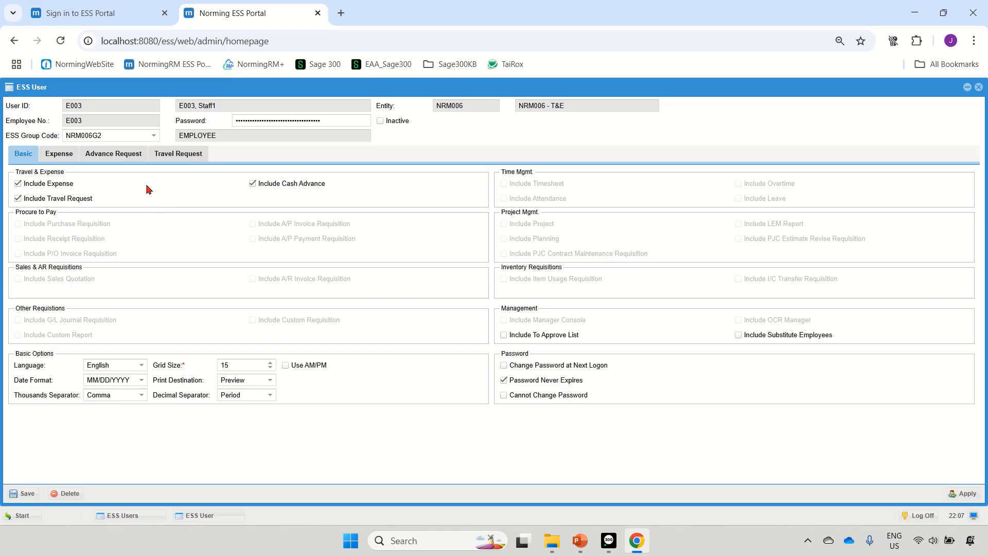
{"action": "left_click", "coordinate": [61, 156]}
{"action": "left_click", "coordinate": [117, 157]}
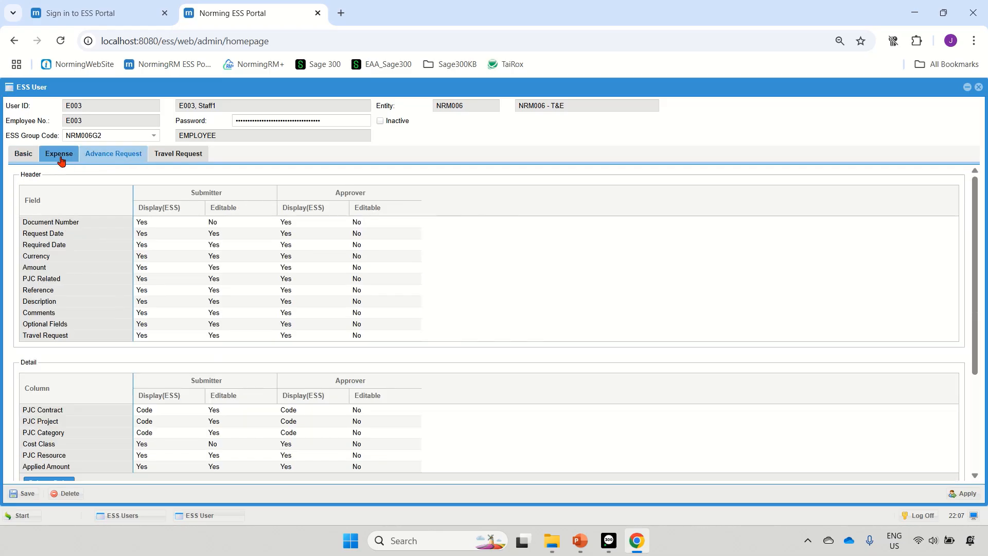
{"action": "left_click", "coordinate": [188, 156]}
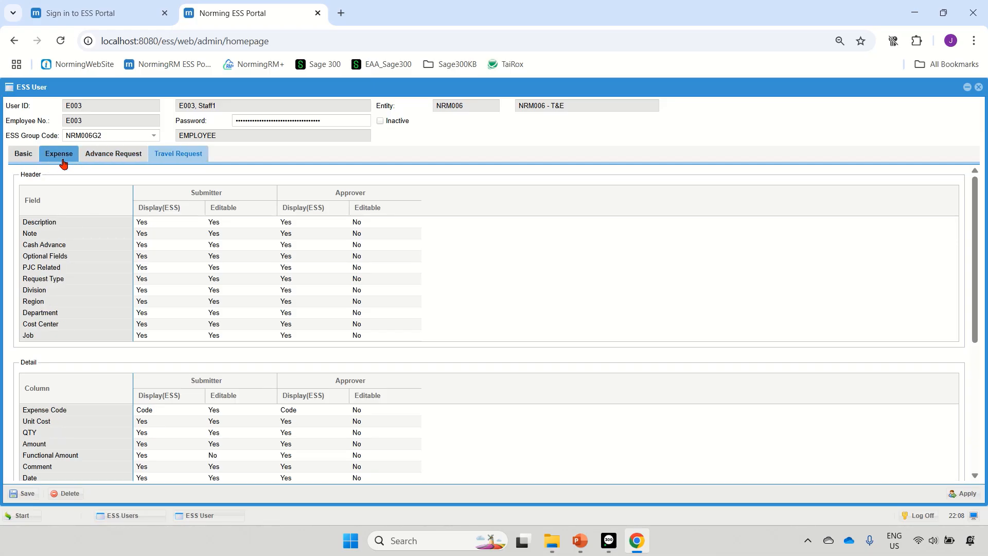
{"action": "left_click", "coordinate": [980, 87]}
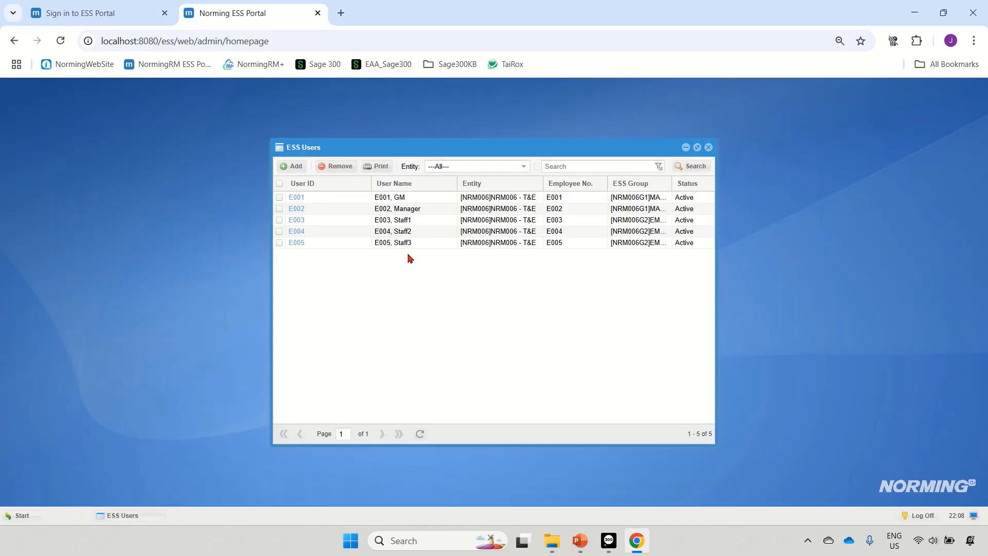
{"action": "left_click", "coordinate": [709, 147]}
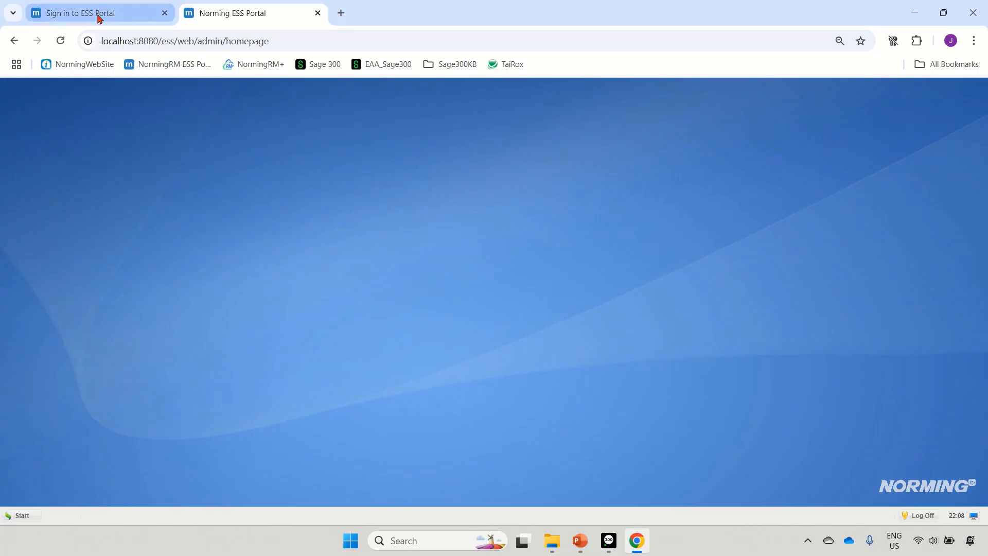
Sign in to the RM Employee Portal as employee E003 with the account password, and close the license message
{"action": "left_click", "coordinate": [116, 22]}
{"action": "left_click", "coordinate": [567, 215]}
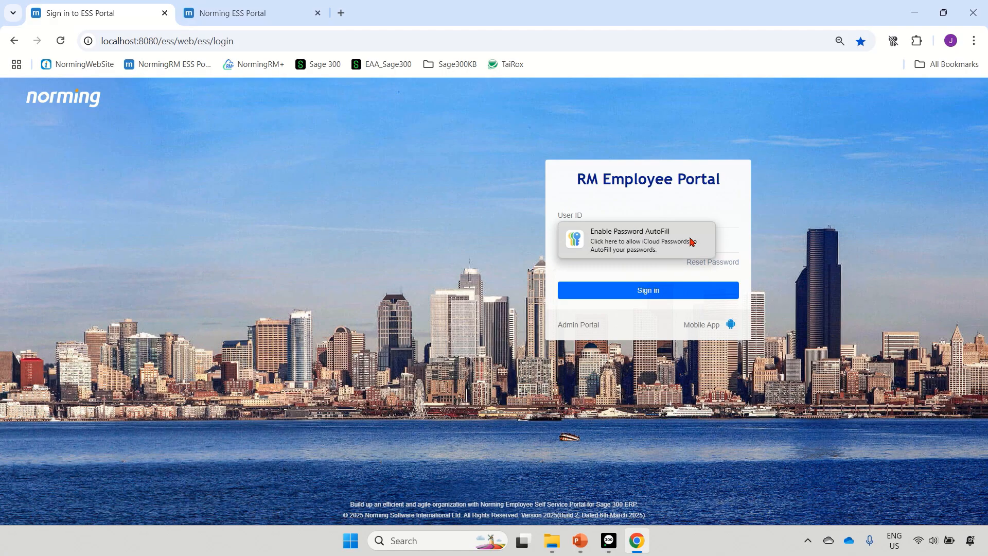
{"action": "type", "text": "e"}
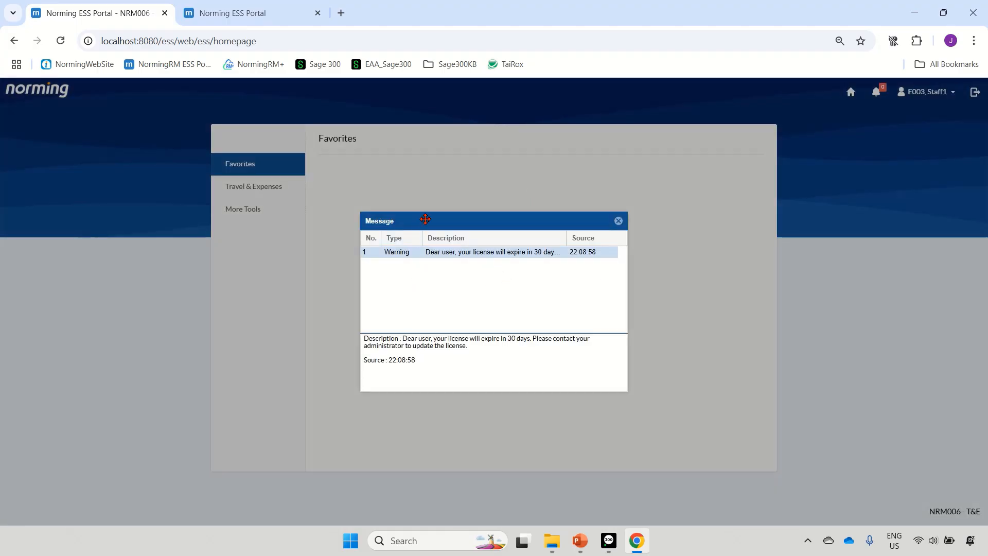
{"action": "left_click_drag", "start_coordinate": [426, 223], "coordinate": [426, 201]}
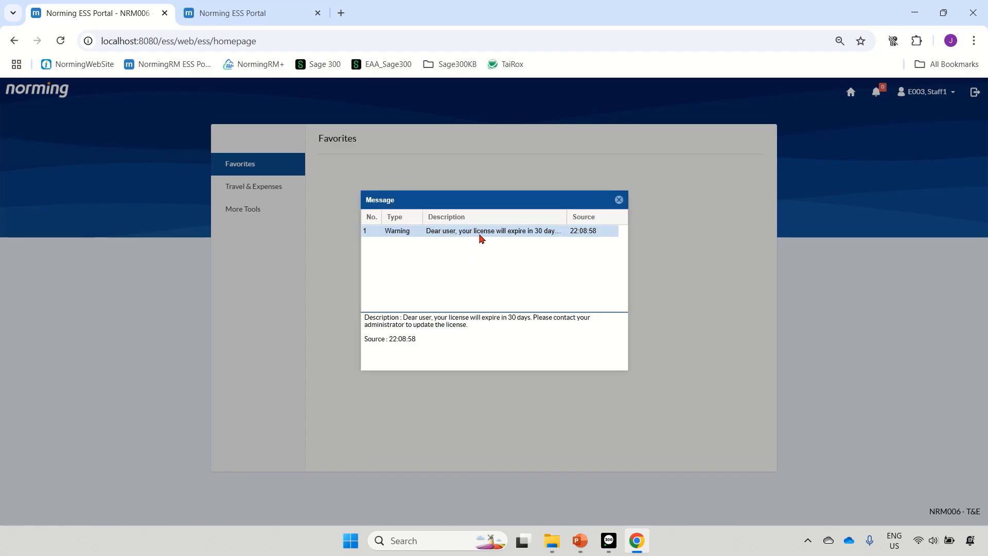
{"action": "left_click", "coordinate": [619, 200]}
Review the employee's Travel Request, Cash Advance and Expenses pages under Travel & Expenses, closing each one
{"action": "left_click", "coordinate": [270, 189]}
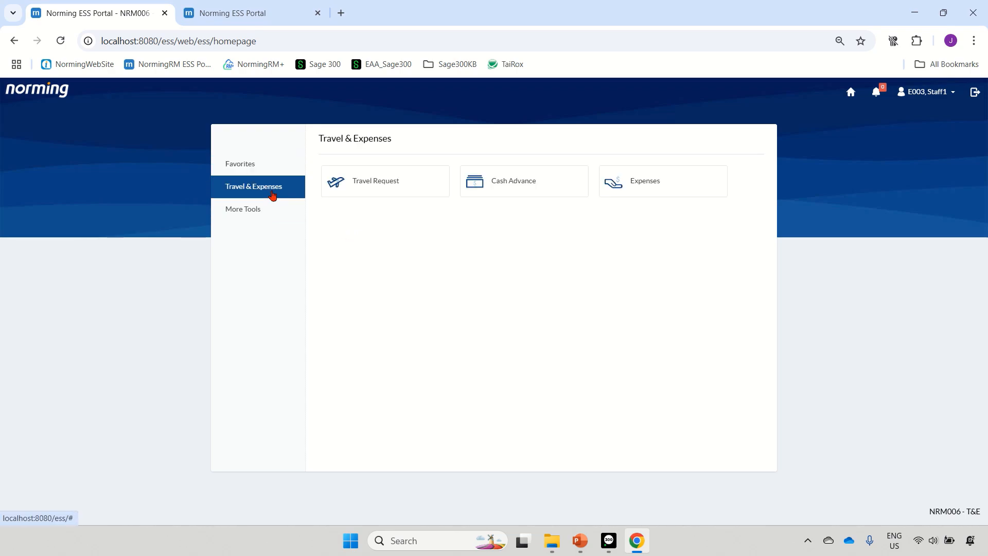
{"action": "left_click", "coordinate": [355, 190]}
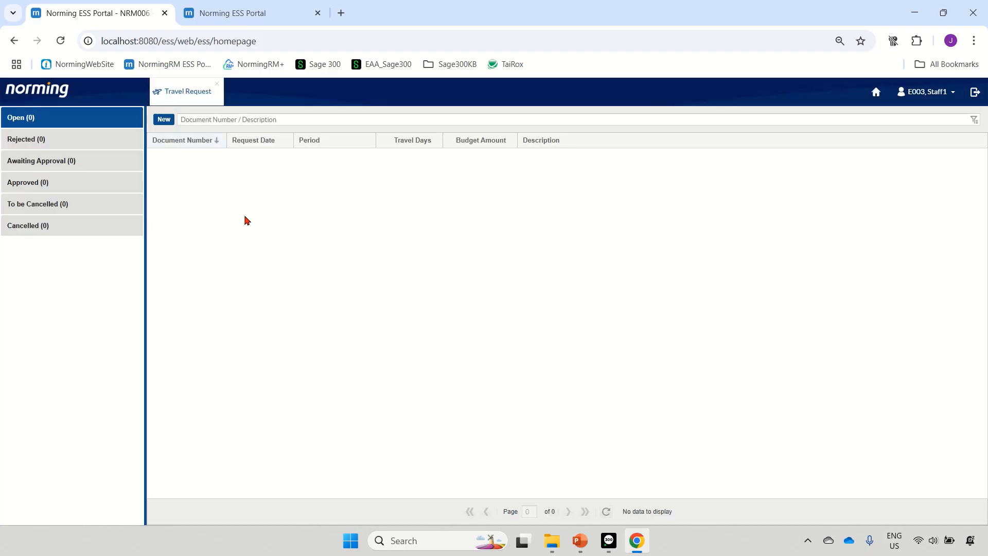
{"action": "left_click", "coordinate": [219, 87]}
{"action": "left_click", "coordinate": [533, 186]}
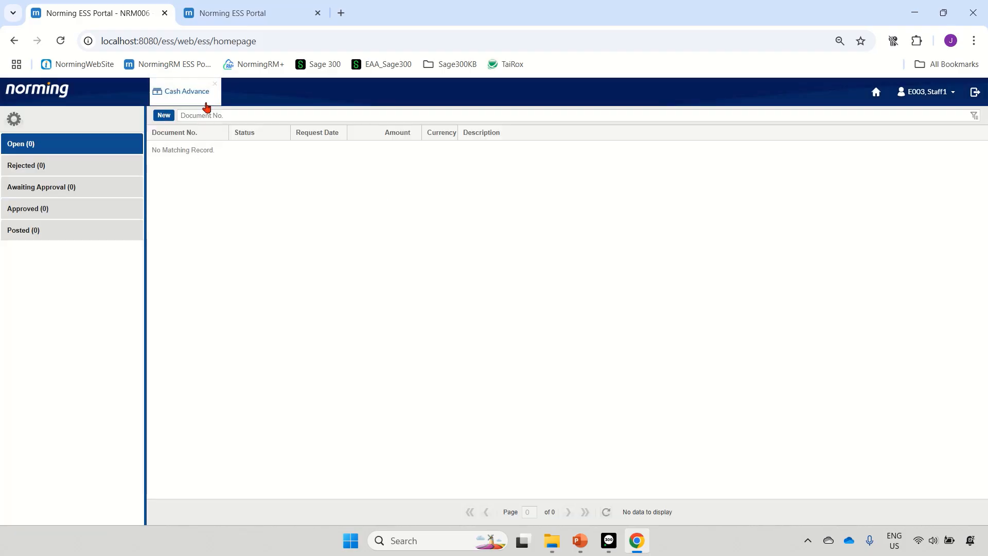
{"action": "left_click", "coordinate": [215, 85]}
{"action": "left_click", "coordinate": [650, 193]}
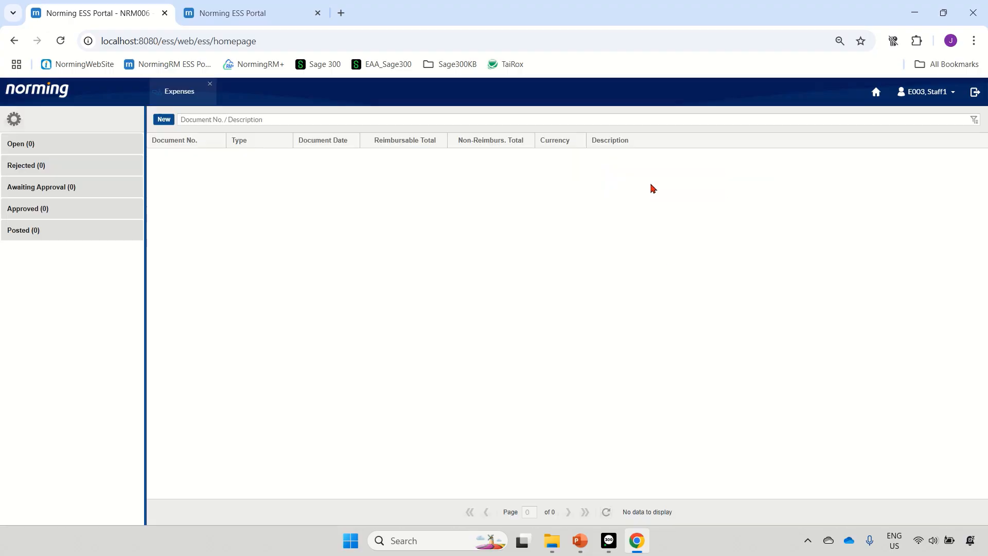
{"action": "left_click", "coordinate": [211, 85]}
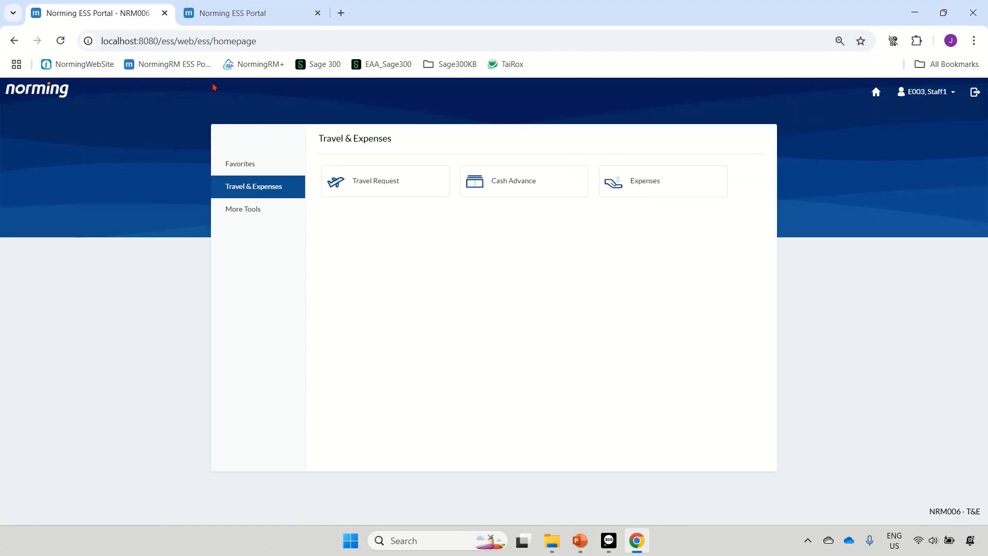
Sign out and sign back in as manager E002 with the account password, closing the license message
{"action": "left_click", "coordinate": [974, 93]}
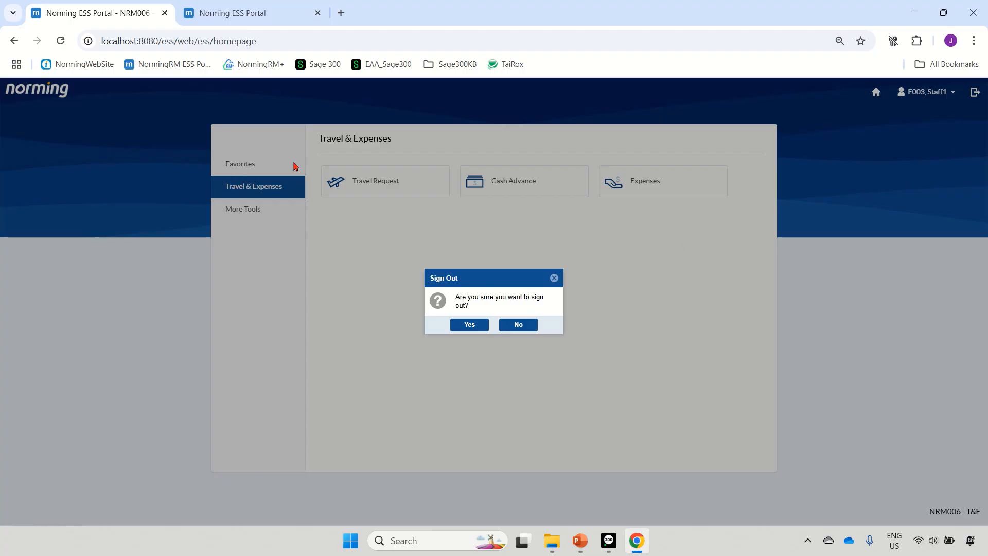
{"action": "left_click", "coordinate": [470, 325]}
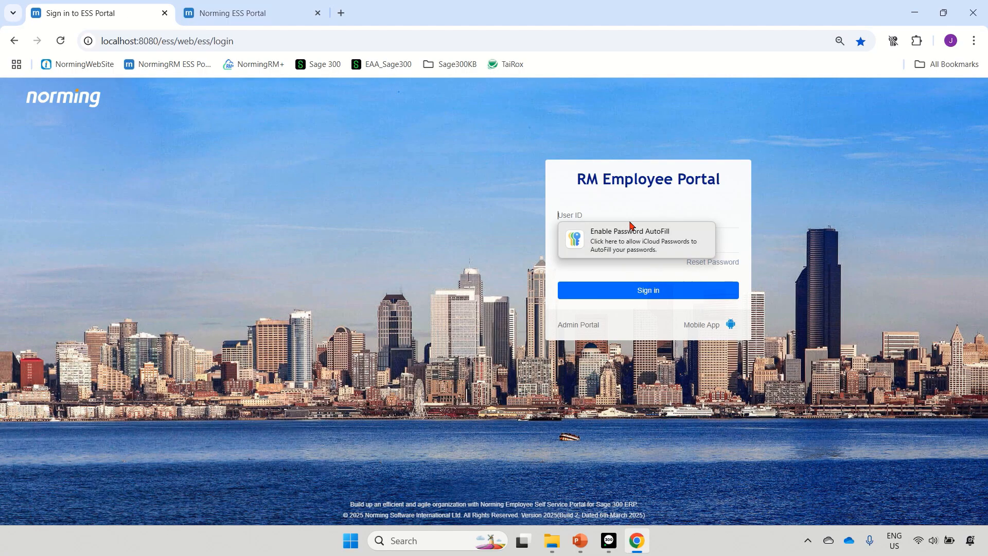
{"action": "type", "text": "e002"}
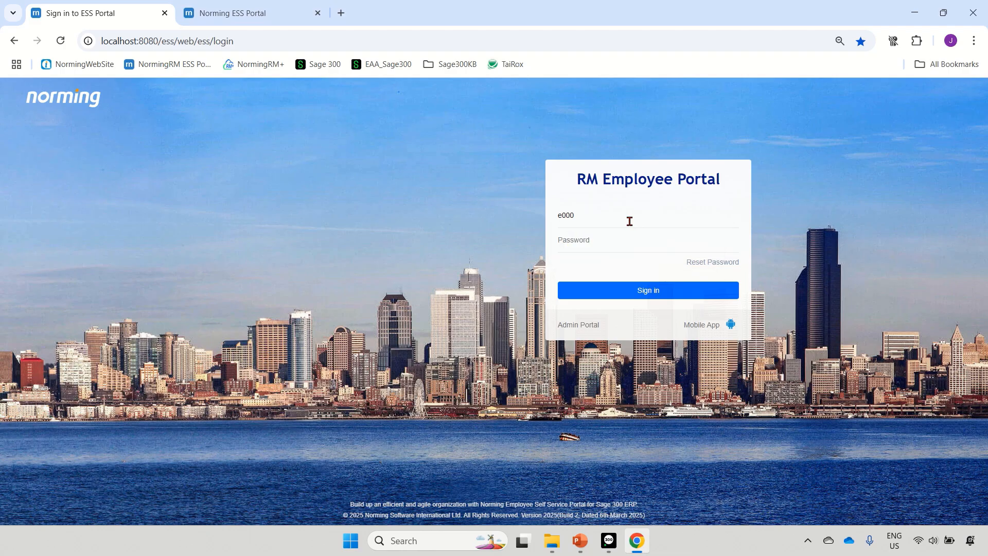
{"action": "left_click", "coordinate": [616, 289]}
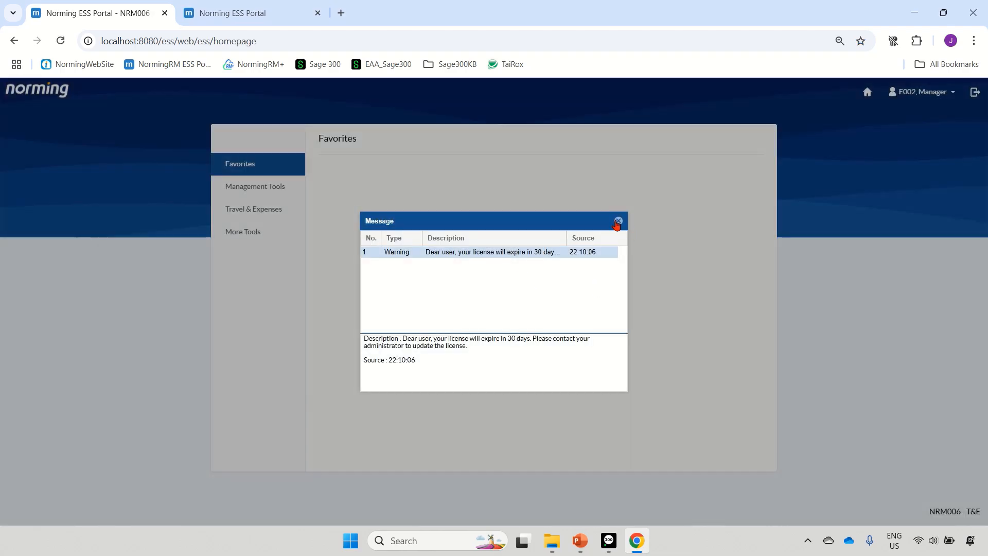
{"action": "left_click", "coordinate": [617, 222]}
Check the manager's Management Tools and Travel & Expenses options, and sign out of the employee portal
{"action": "left_click", "coordinate": [269, 190]}
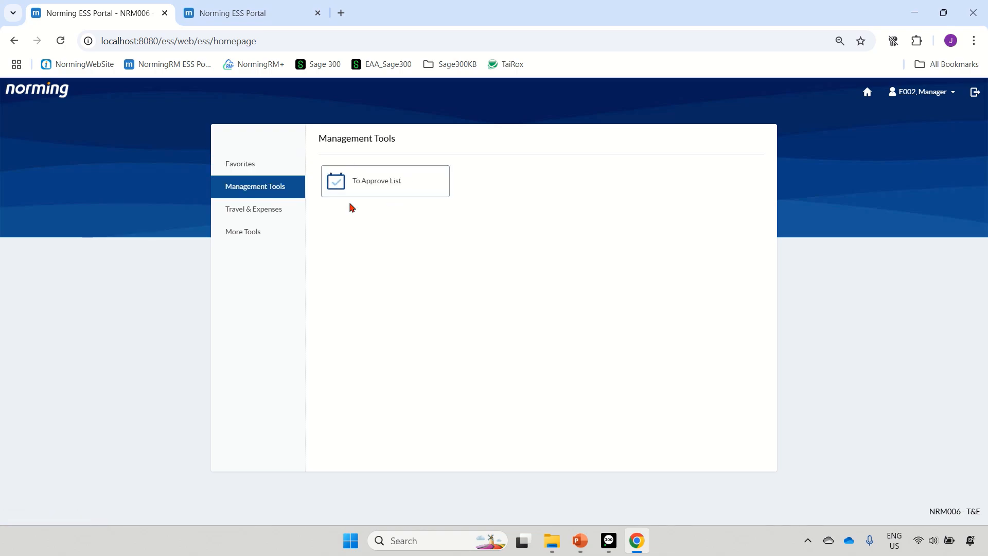
{"action": "left_click", "coordinate": [278, 208]}
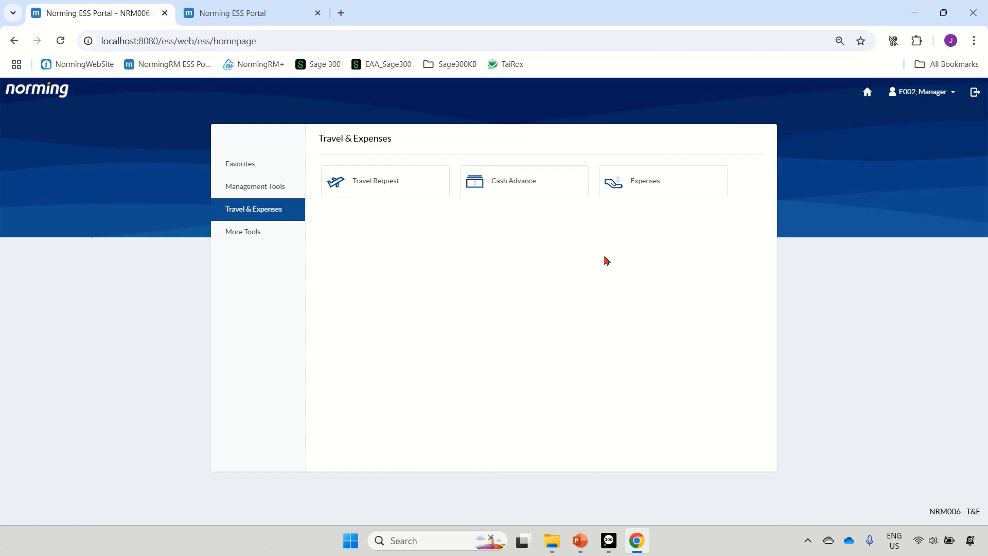
{"action": "left_click", "coordinate": [974, 96]}
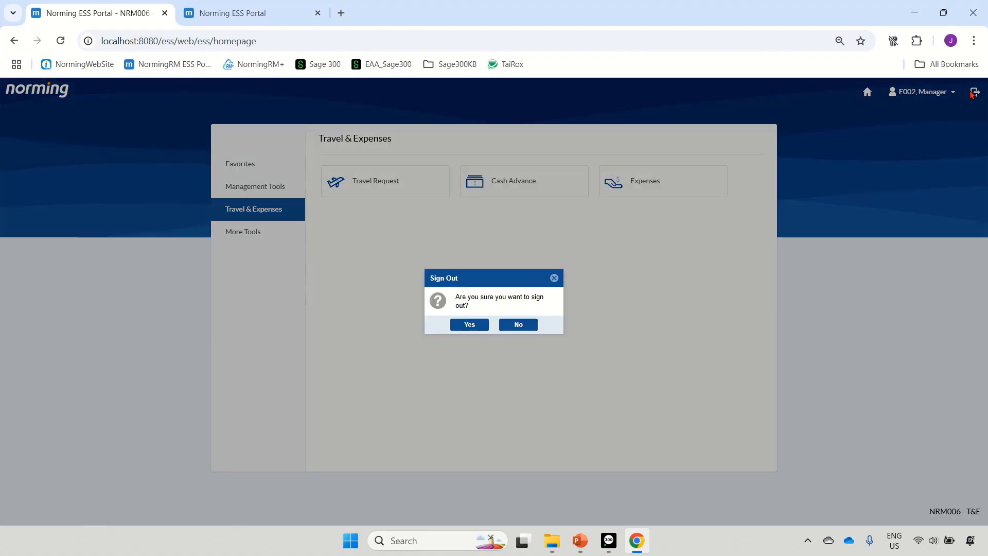
{"action": "left_click", "coordinate": [484, 321]}
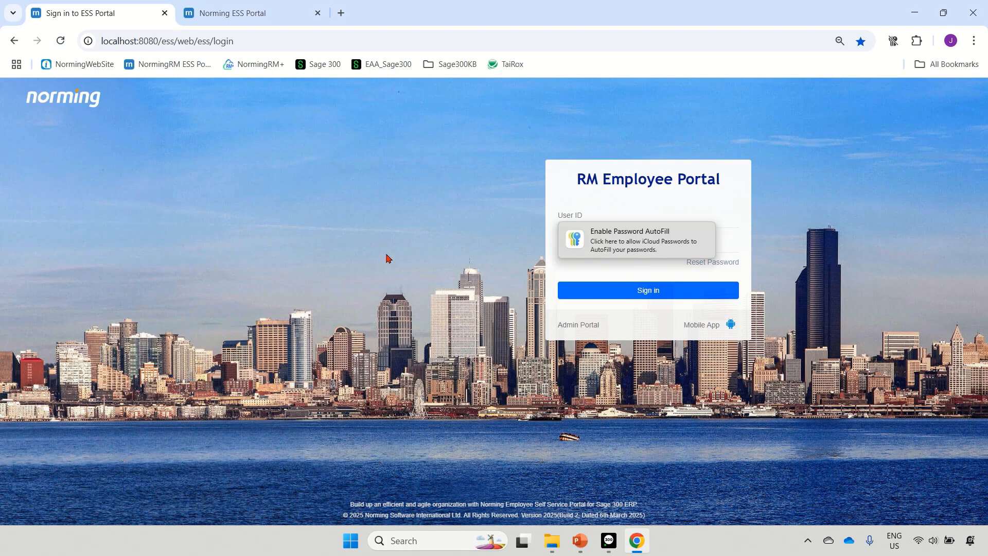